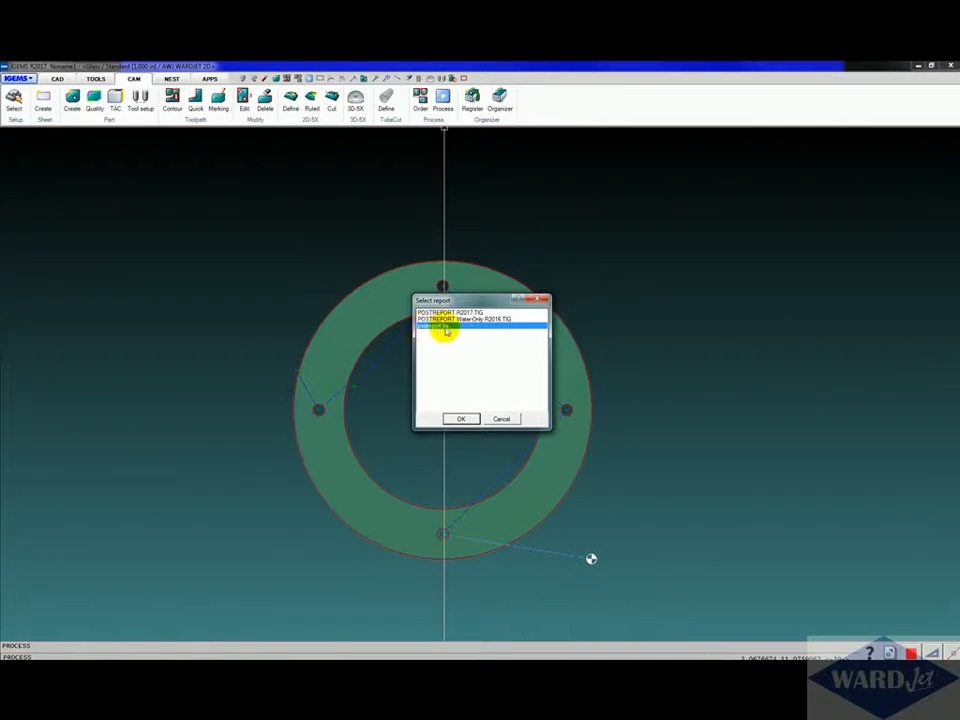
# Step: Open the postreport.tig report template for editing and add an empty line above the JOB Report heading
pyautogui.click(460, 418)
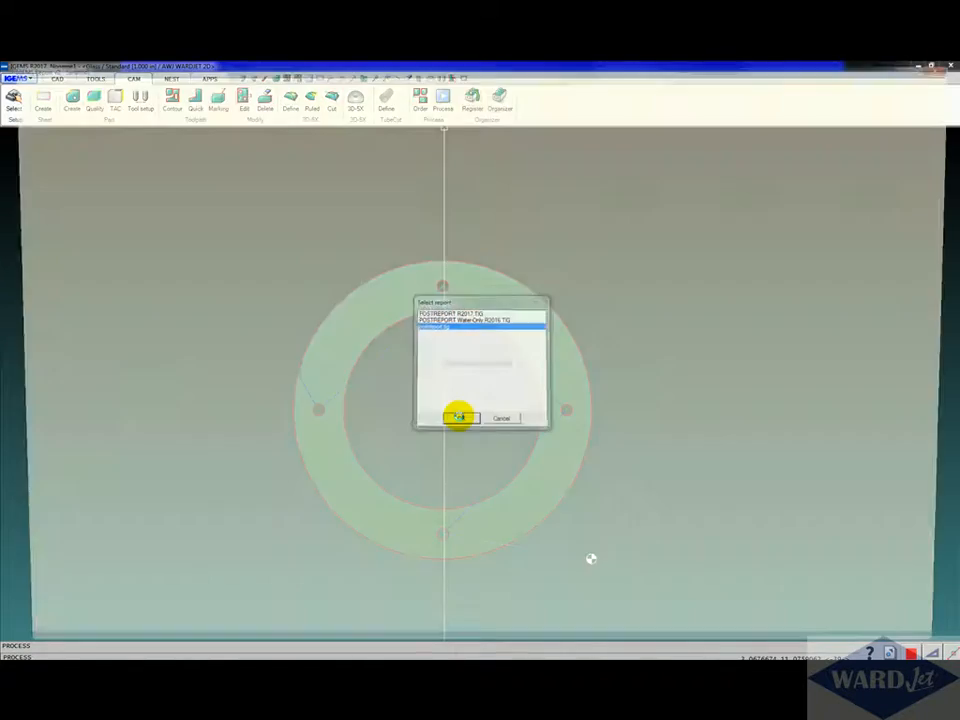
pyautogui.scroll(1, 438, 408)
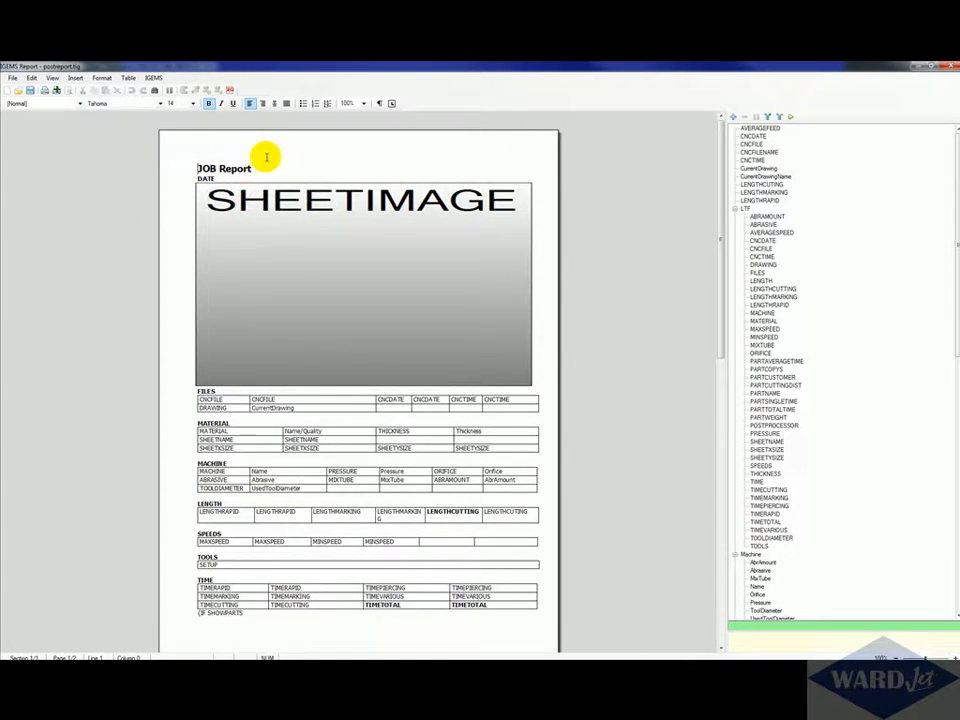
pyautogui.press('Return')
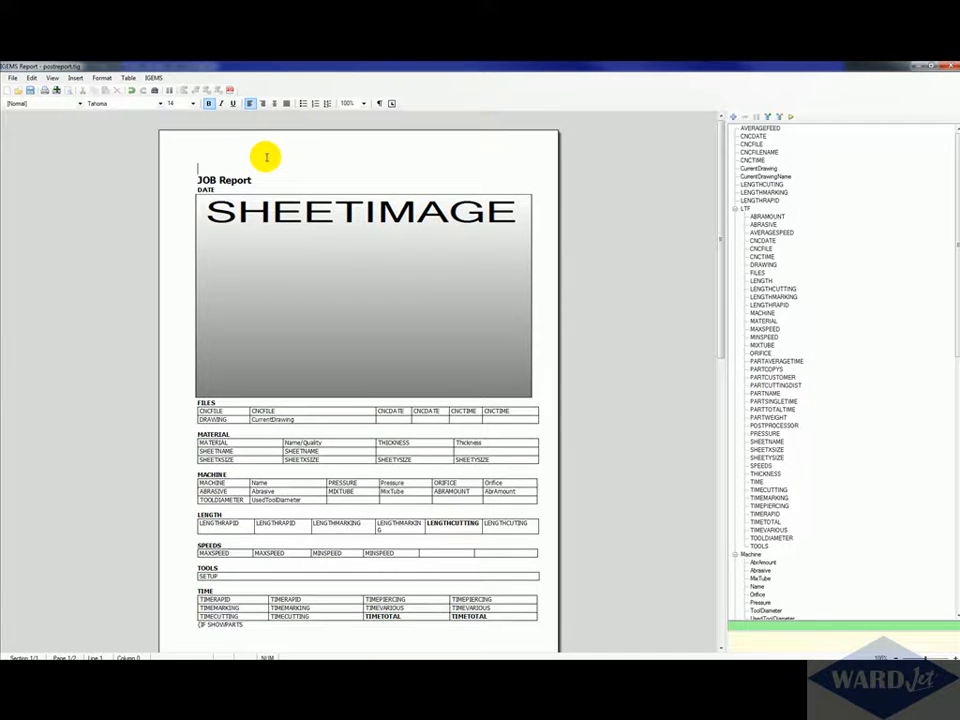
# Step: Insert the WJ-Logo JPEG picture from the Postprocessor folder at the top of the report
pyautogui.click(75, 78)
pyautogui.click(89, 90)
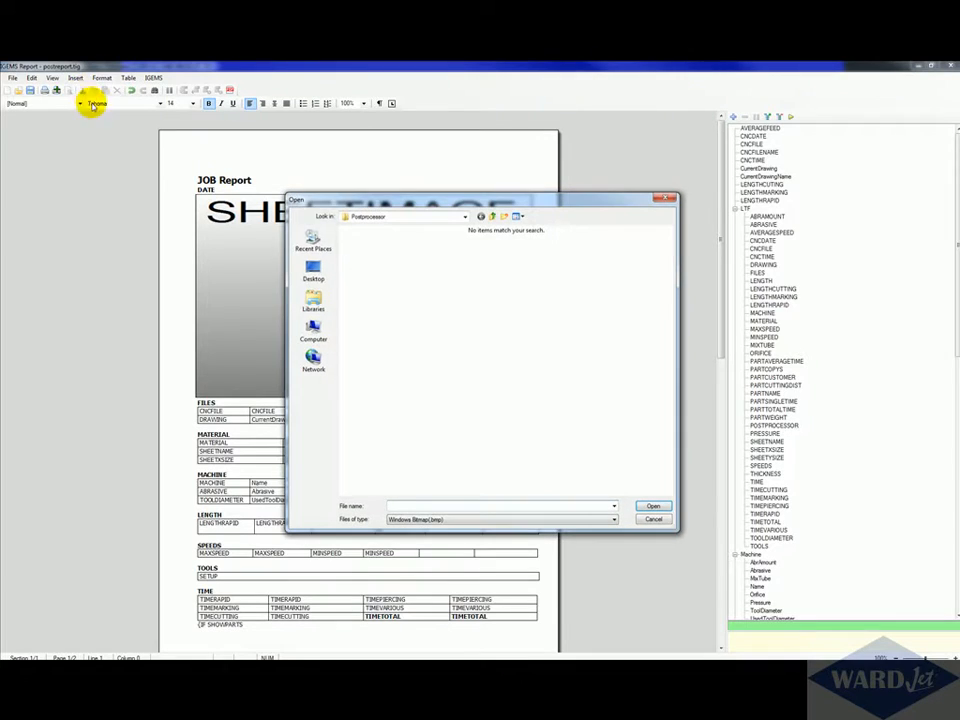
pyautogui.click(608, 519)
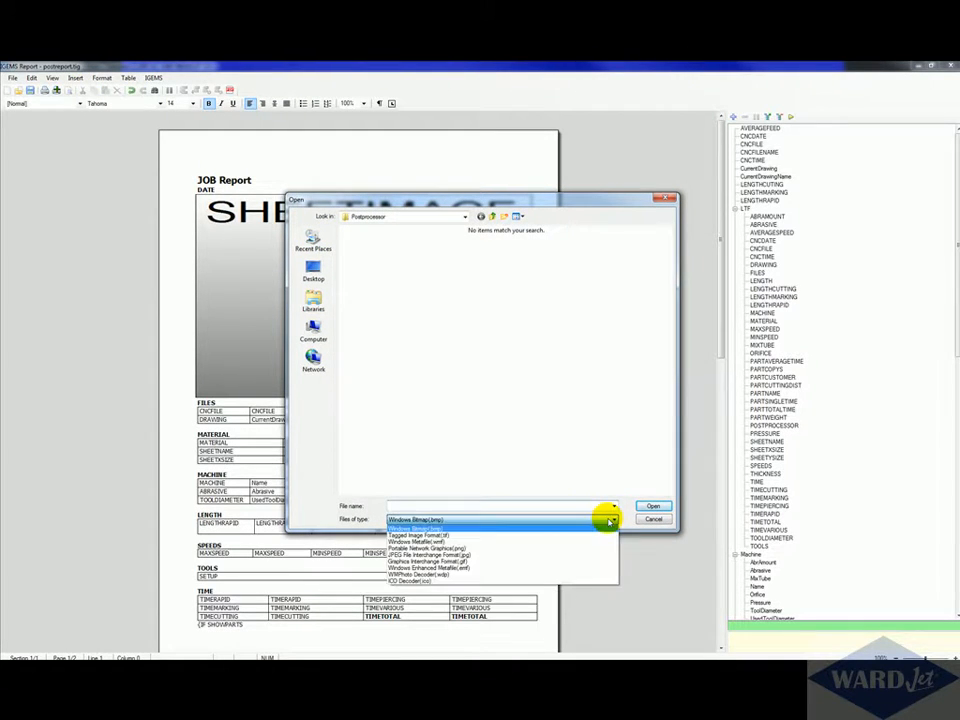
pyautogui.click(430, 548)
pyautogui.click(521, 520)
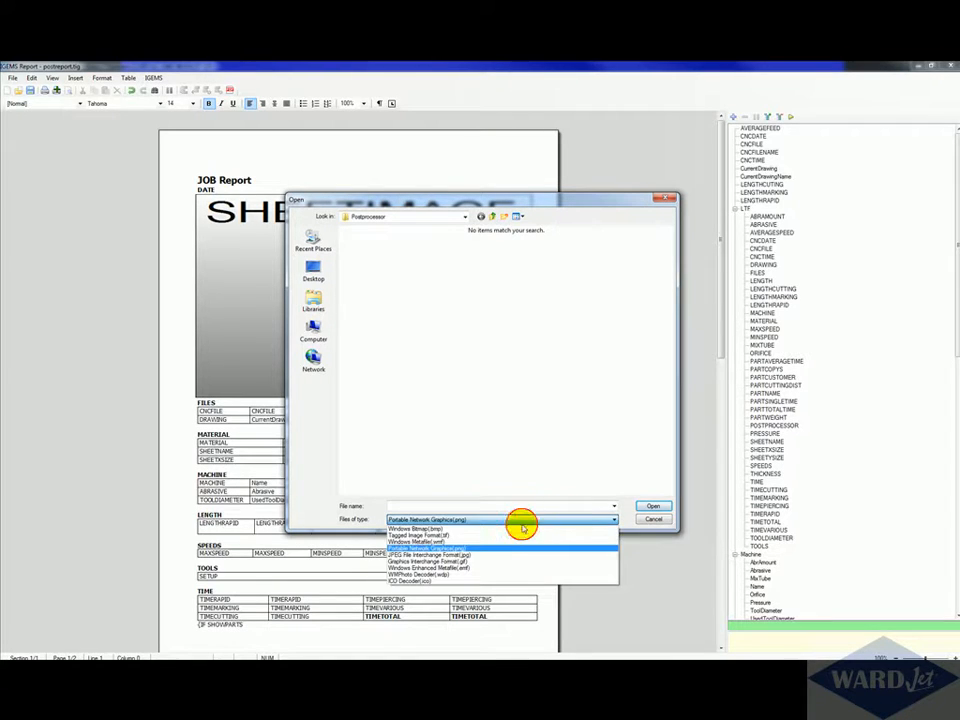
pyautogui.click(472, 553)
pyautogui.click(370, 268)
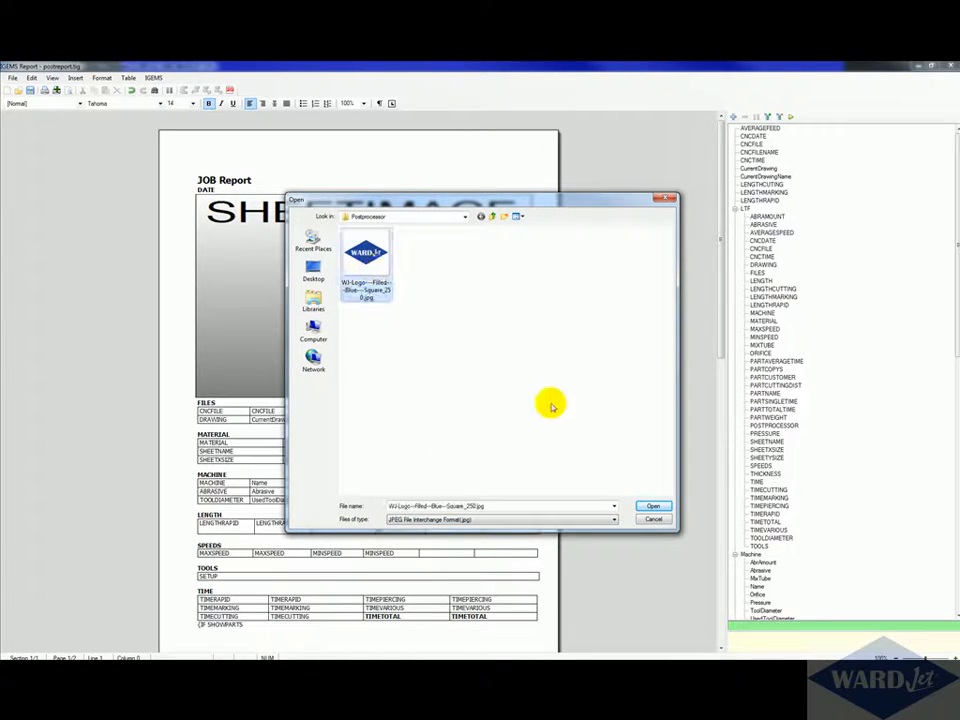
pyautogui.click(655, 506)
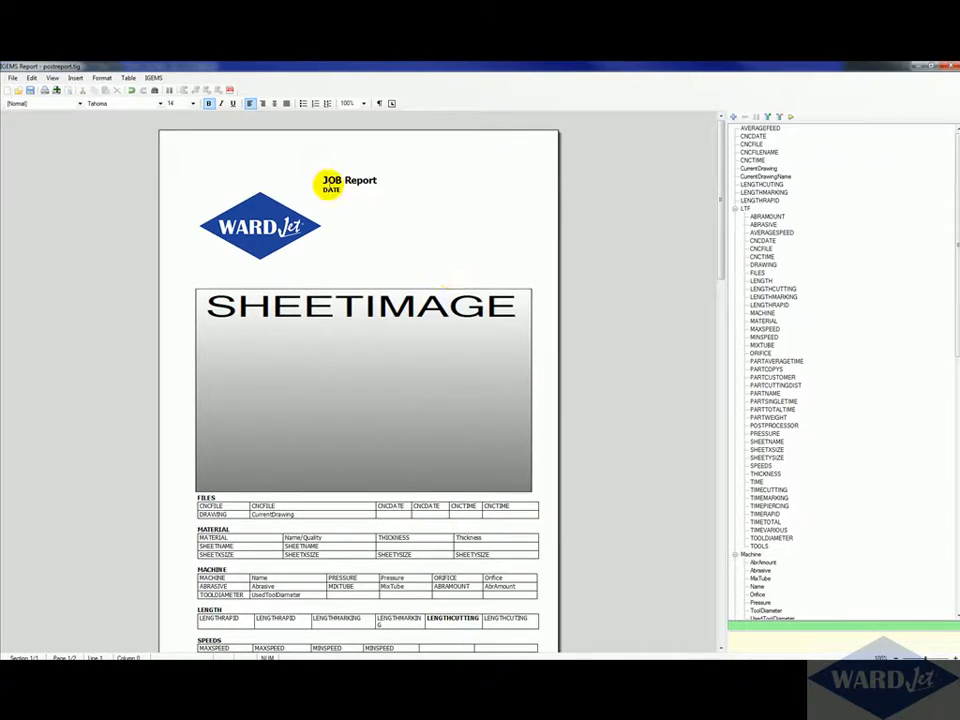
# Step: Move the JOB Report heading below the logo by adding line breaks before it
pyautogui.click(322, 178)
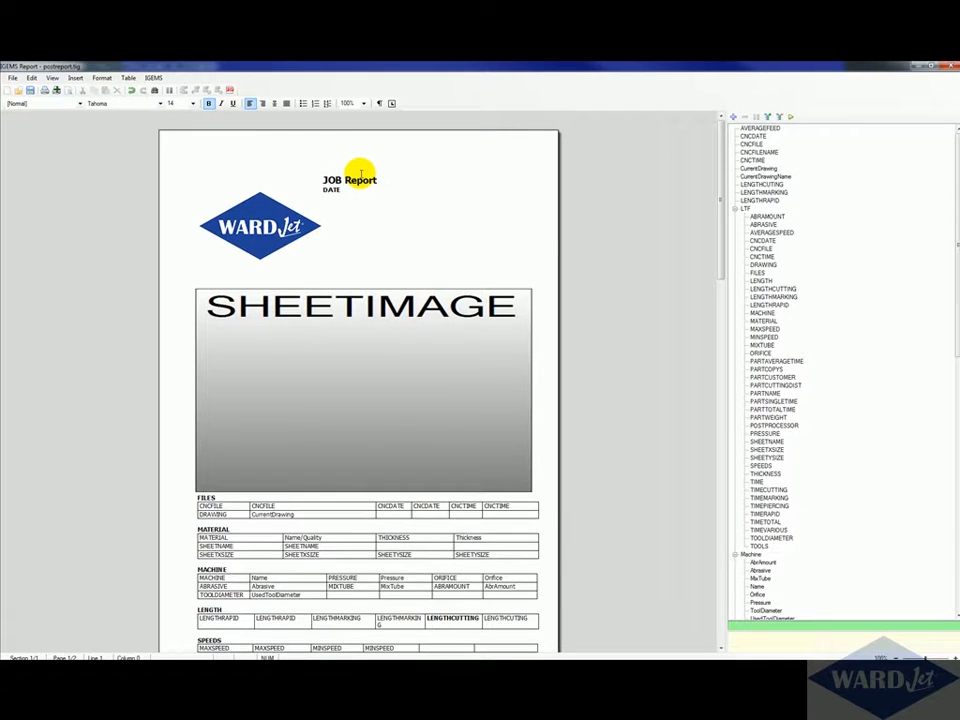
pyautogui.press('Return')
pyautogui.click(256, 212)
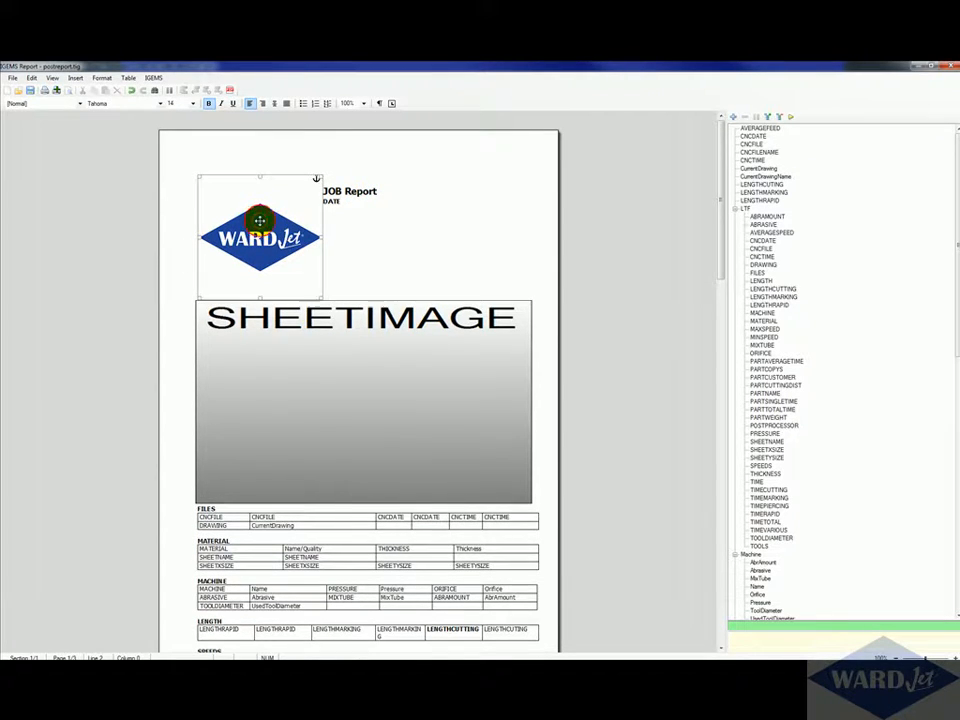
pyautogui.moveTo(257, 203); pyautogui.dragTo(257, 204)
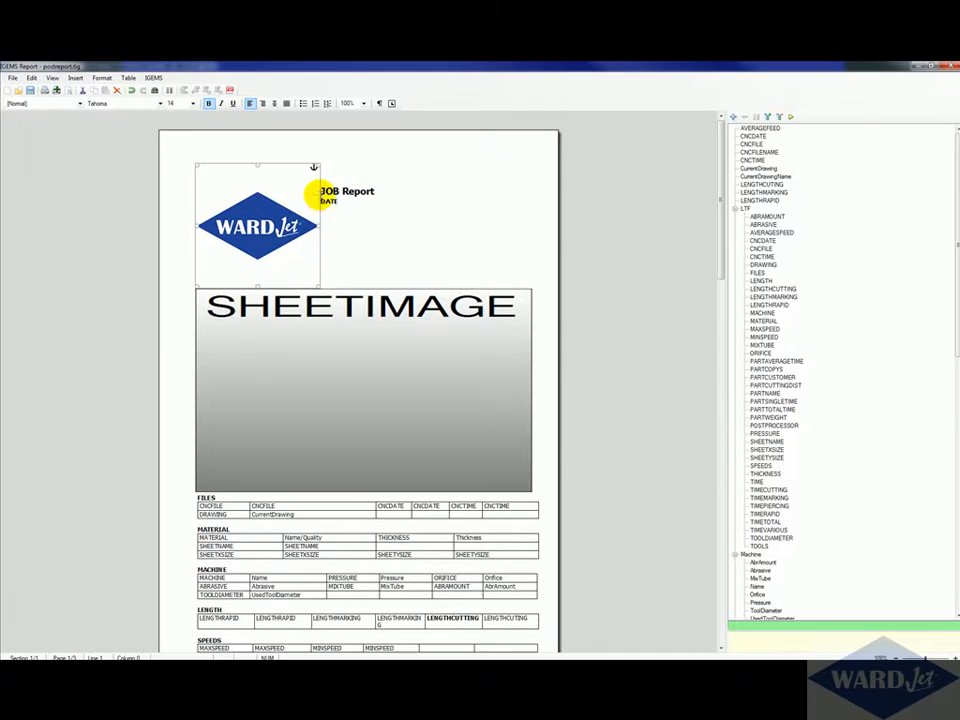
pyautogui.click(321, 191)
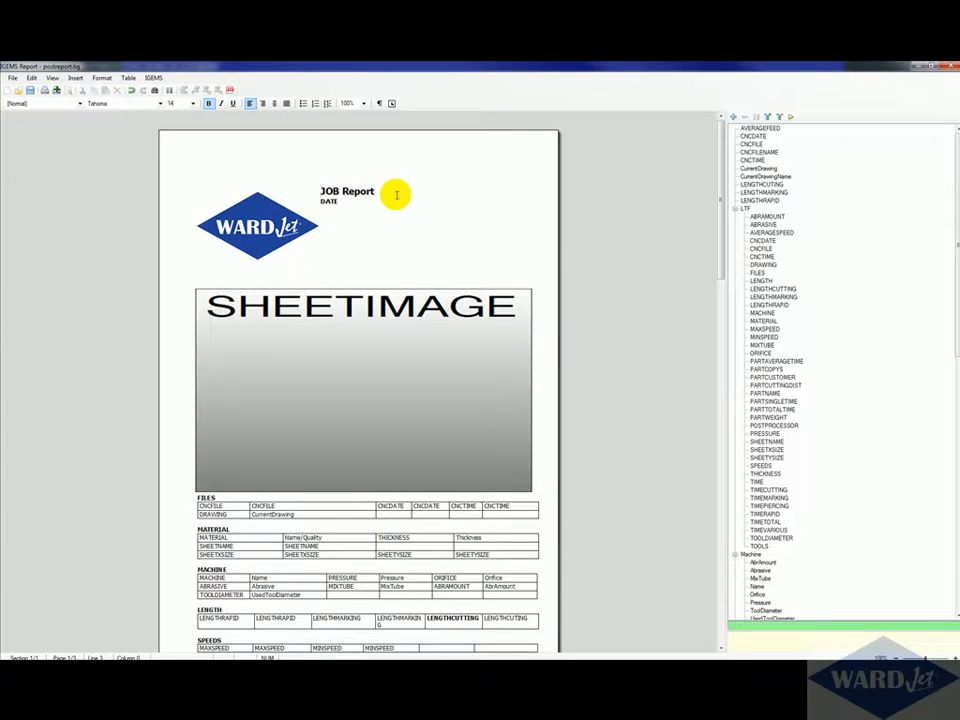
pyautogui.press('Return')
pyautogui.press('Return')
pyautogui.press('Return')
pyautogui.press('Return')
pyautogui.press('Return')
pyautogui.press('Return')
pyautogui.press('Return')
pyautogui.press('Return')
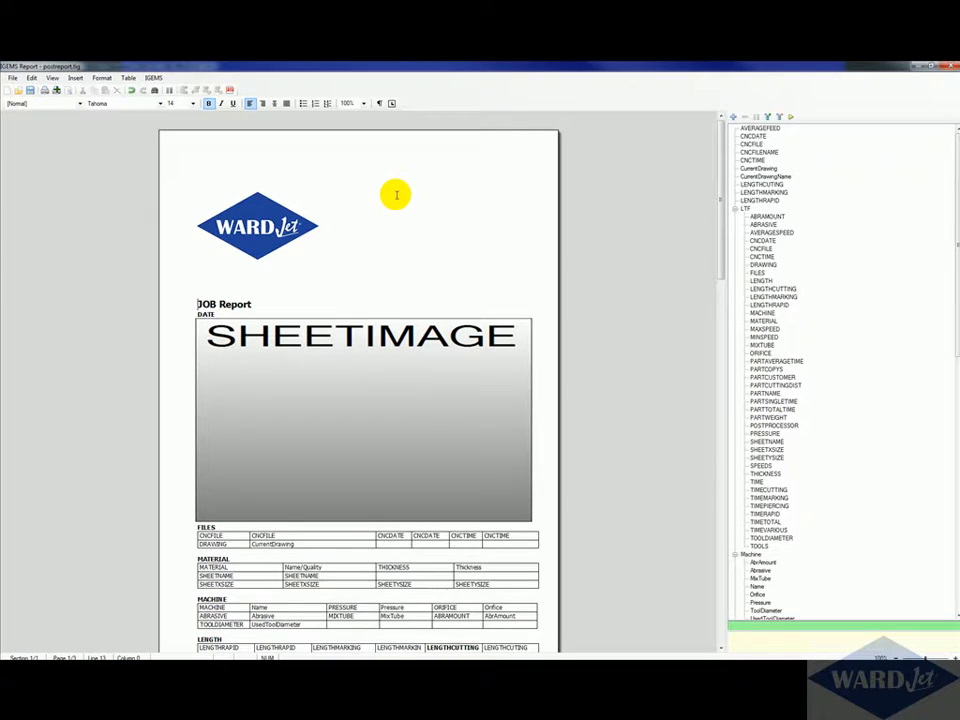
# Step: Shrink the logo image and move it to the top-left corner of the page
pyautogui.click(270, 243)
pyautogui.moveTo(316, 286); pyautogui.dragTo(285, 251)
pyautogui.moveTo(250, 205); pyautogui.dragTo(223, 176)
# Step: Delete the extra blank lines between the logo and the JOB Report heading
pyautogui.click(221, 283)
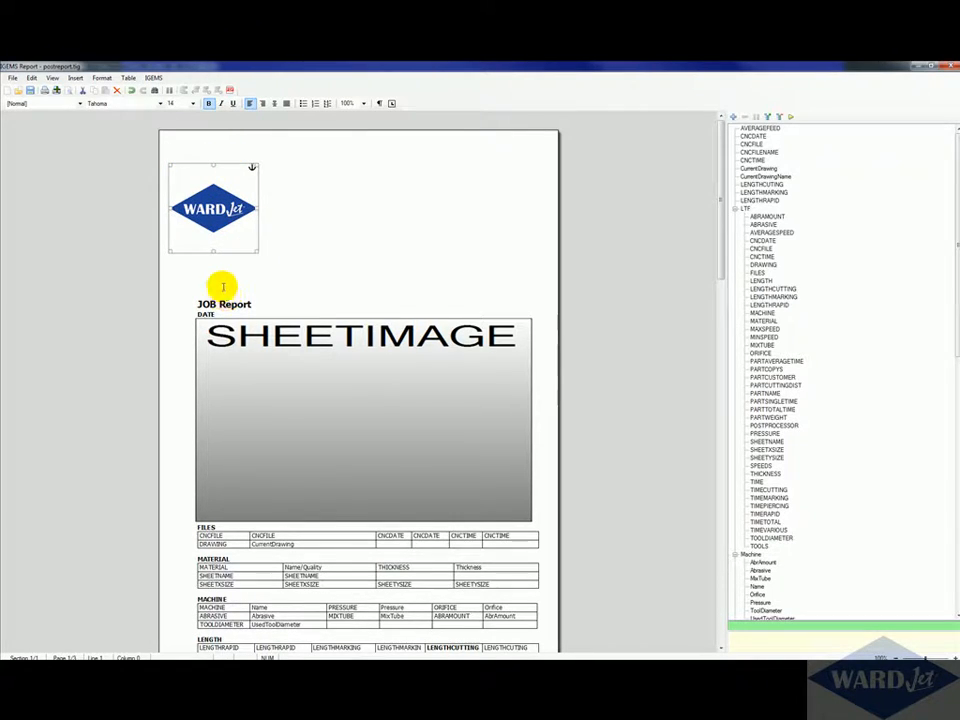
pyautogui.press('Delete')
pyautogui.press('Delete')
pyautogui.press('Delete')
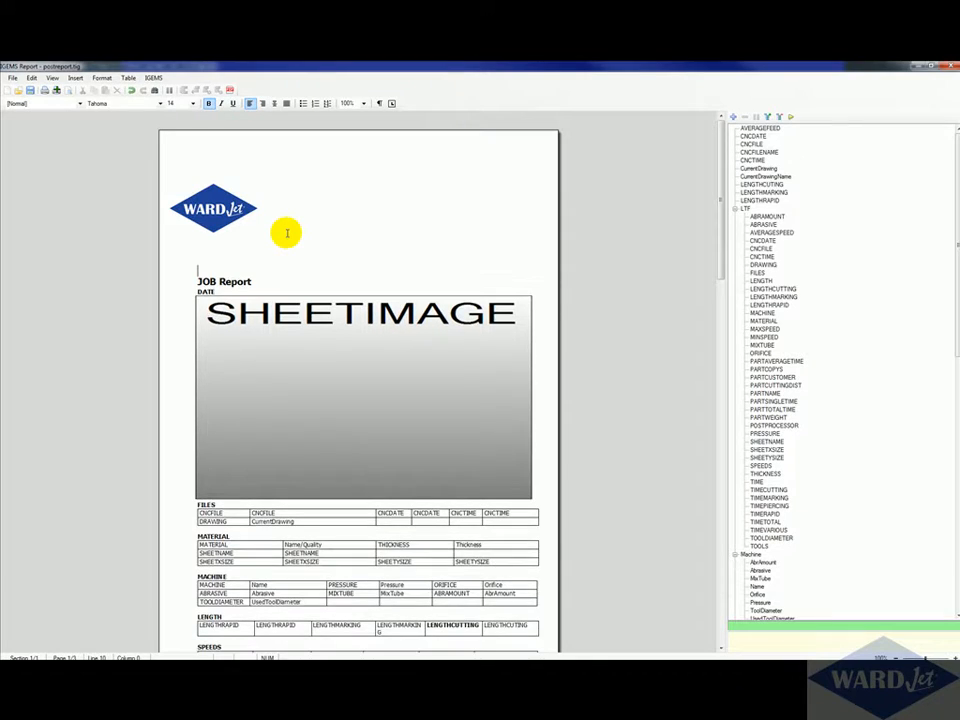
pyautogui.press('Delete')
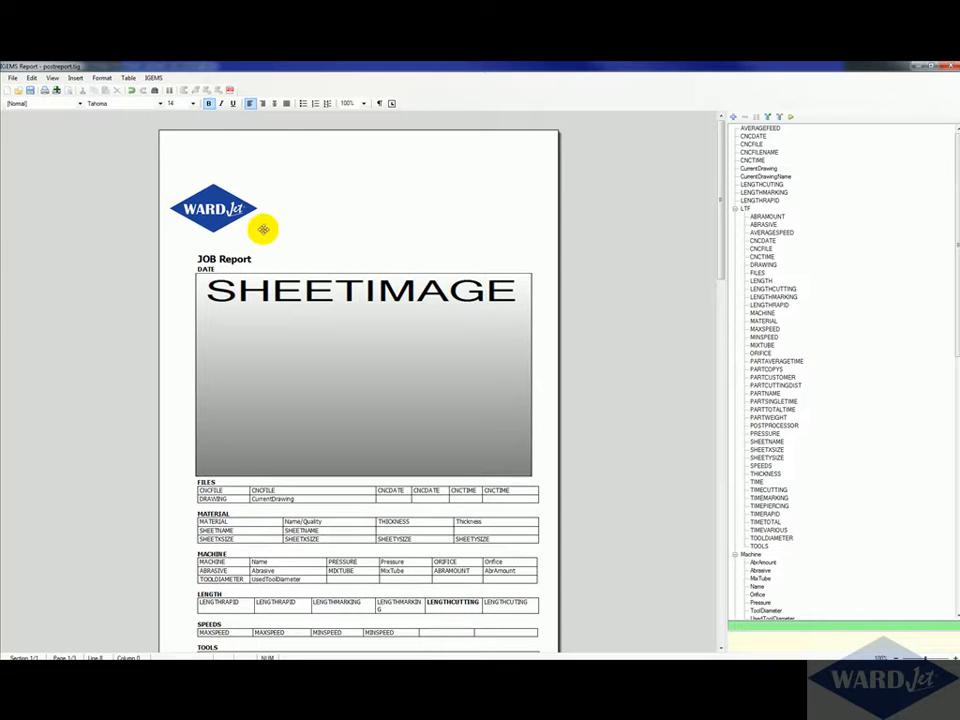
# Step: Move the logo right so it lines up with the heading's left edge
pyautogui.click(225, 222)
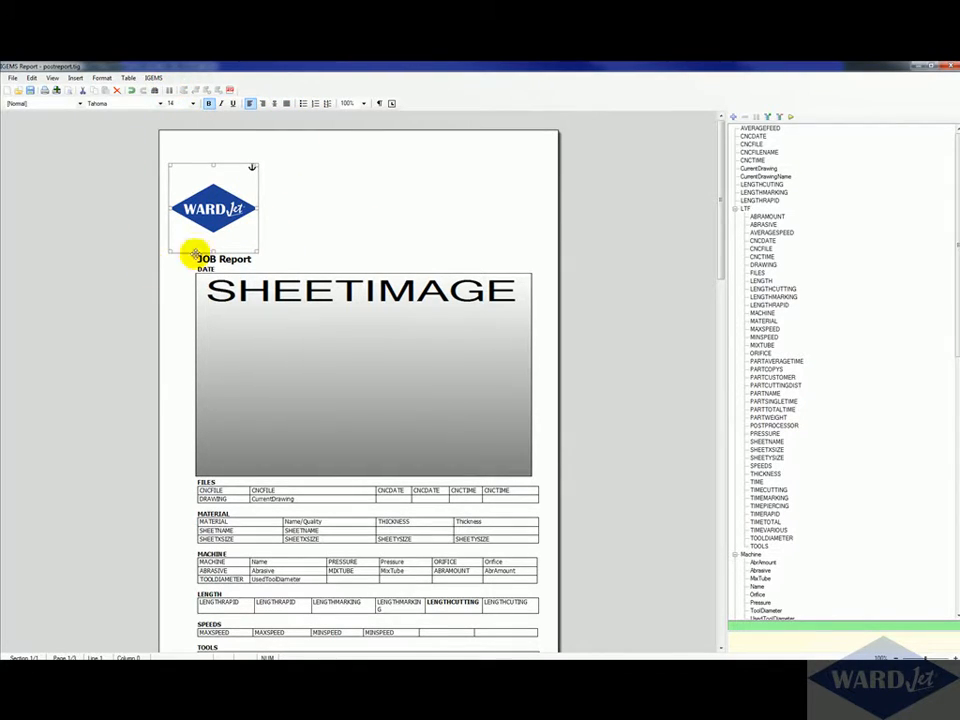
pyautogui.moveTo(236, 223); pyautogui.dragTo(264, 221)
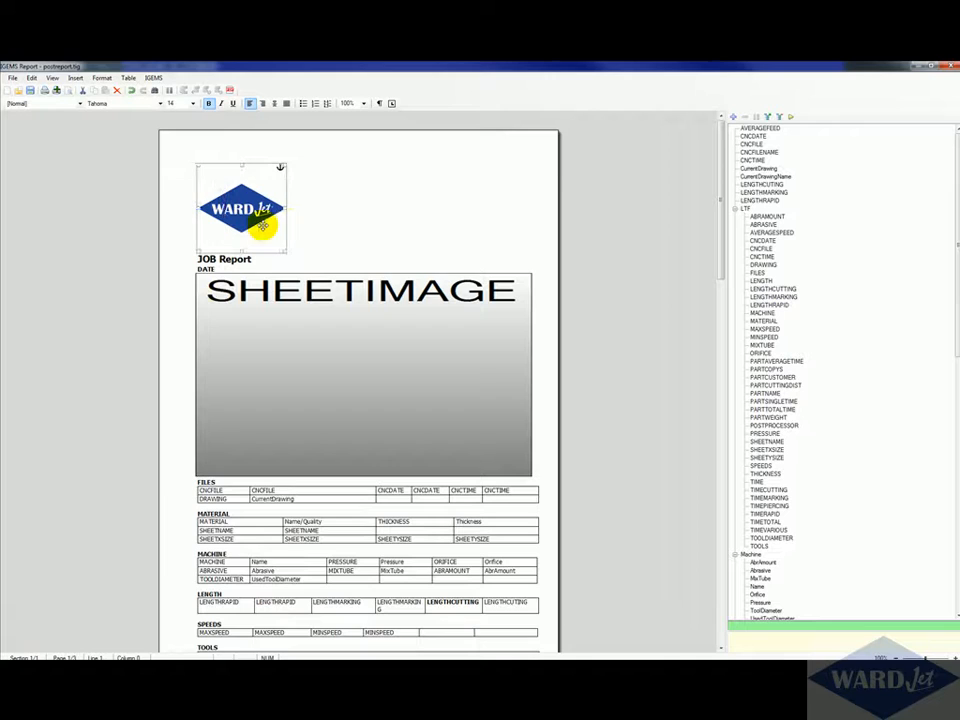
pyautogui.click(256, 259)
pyautogui.click(257, 256)
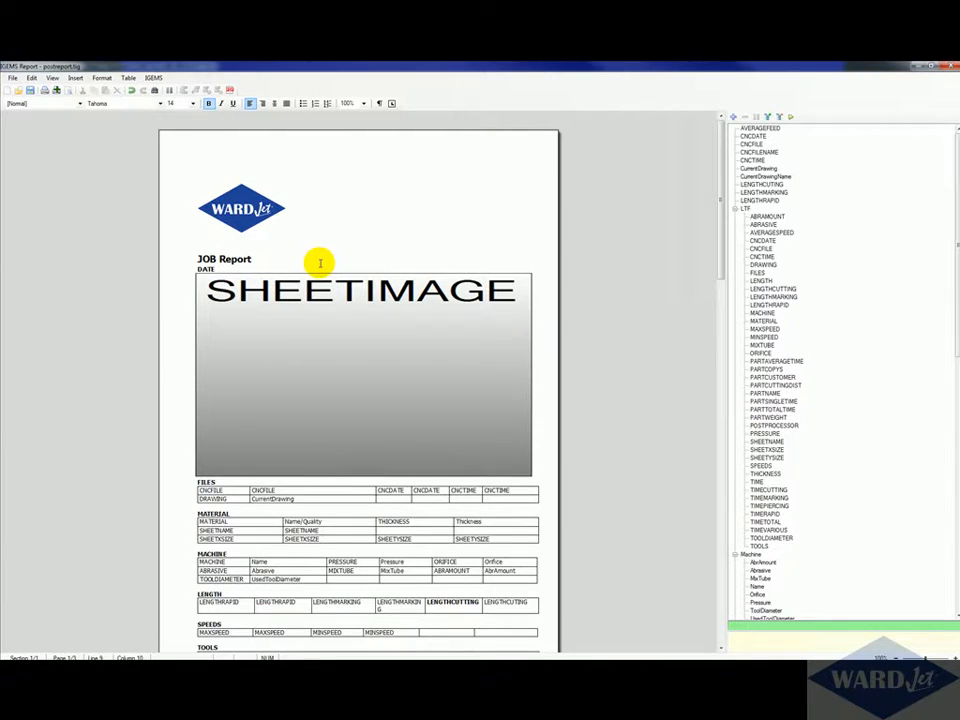
# Step: Examine the ABRASIVE and Abrasive fields in the Machine table and in the field tree
pyautogui.scroll(-1, 330, 410)
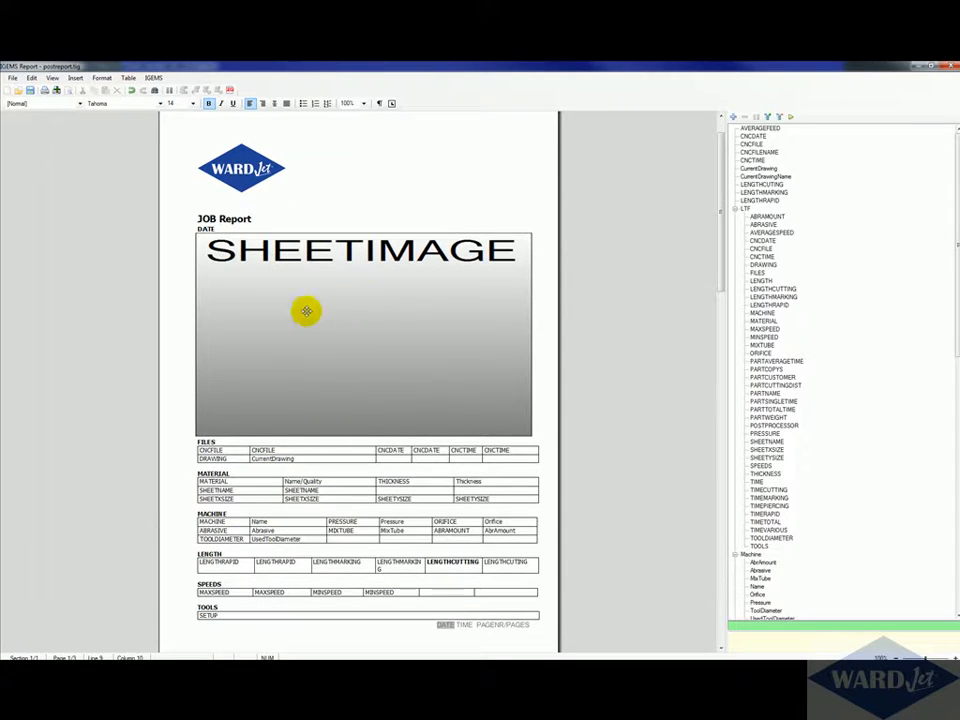
pyautogui.scroll(-1, 245, 410)
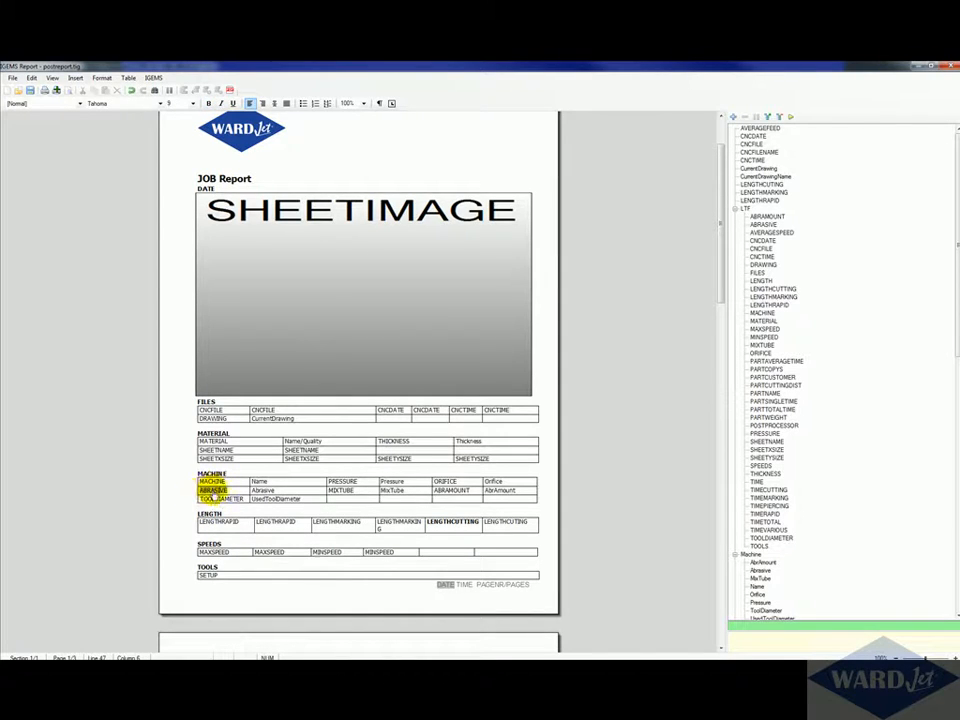
pyautogui.click(213, 483)
pyautogui.click(214, 491)
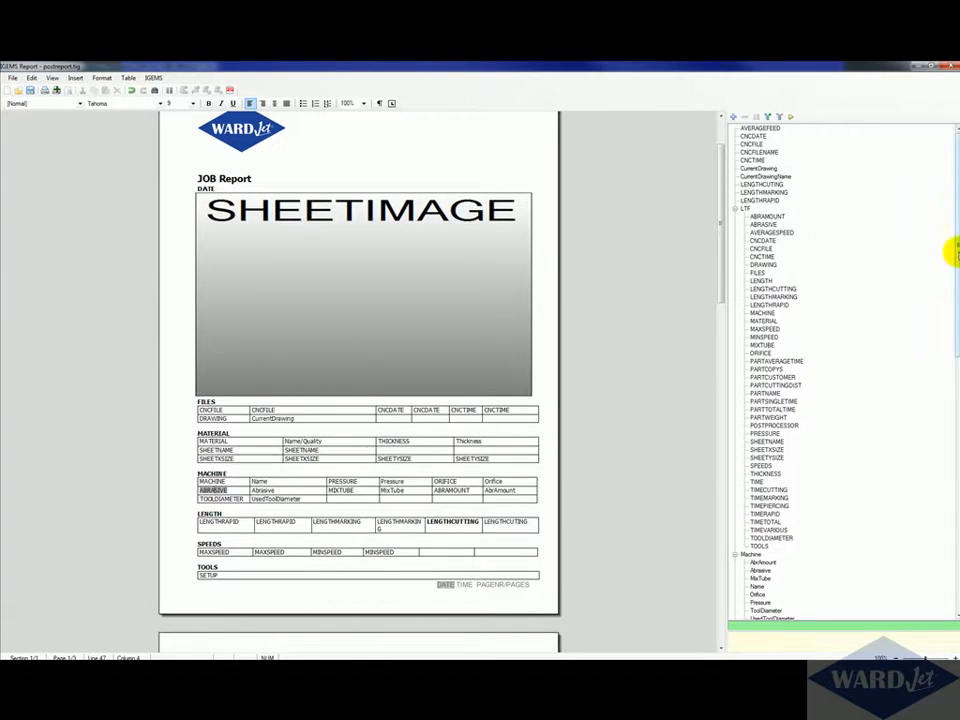
pyautogui.moveTo(957, 252)
pyautogui.mouseDown()
pyautogui.moveTo(957, 520)
pyautogui.moveTo(955, 232)
pyautogui.mouseUp()
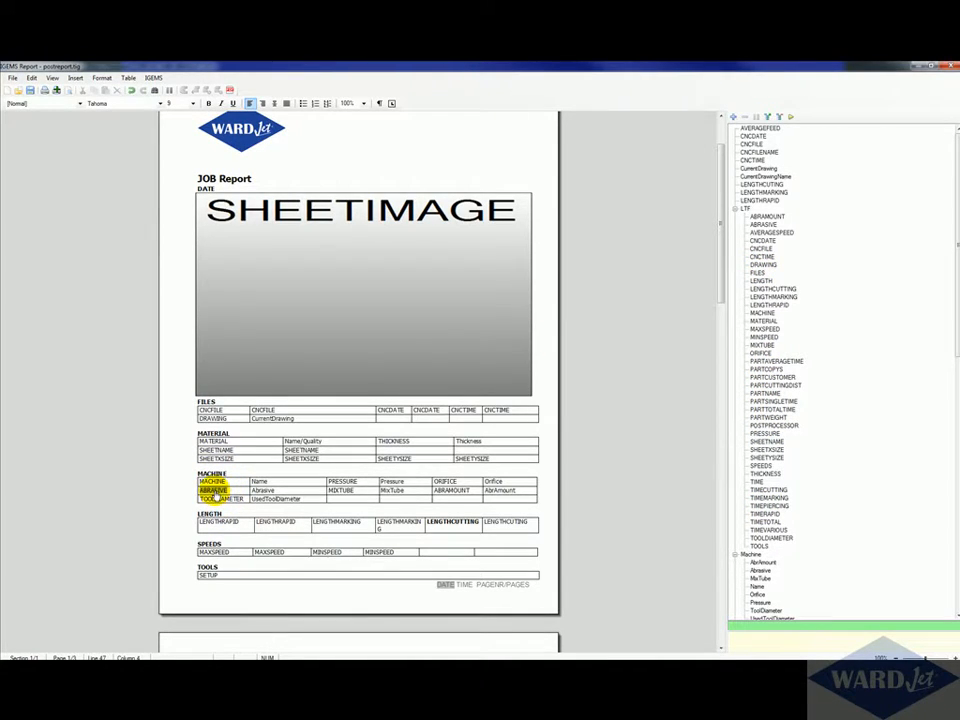
pyautogui.click(763, 225)
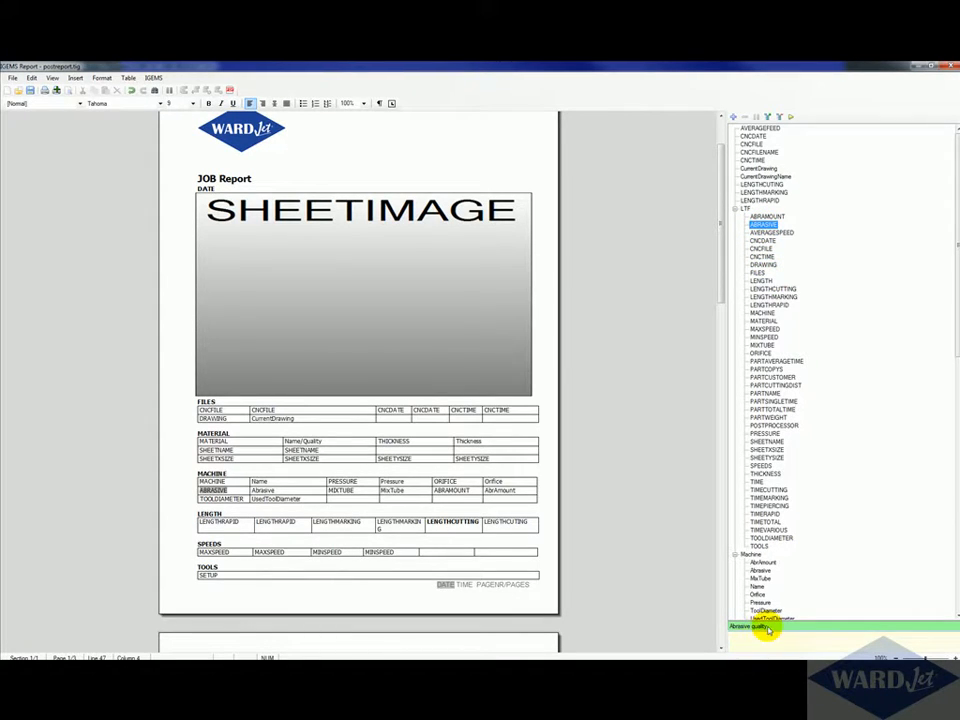
pyautogui.click(261, 490)
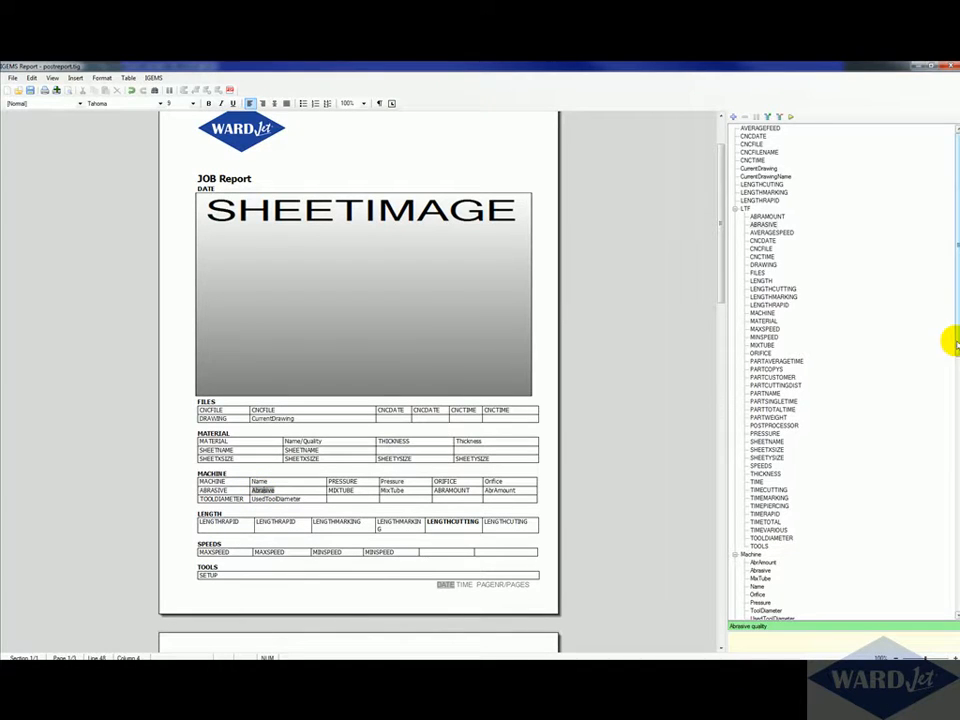
pyautogui.moveTo(945, 340); pyautogui.dragTo(952, 454)
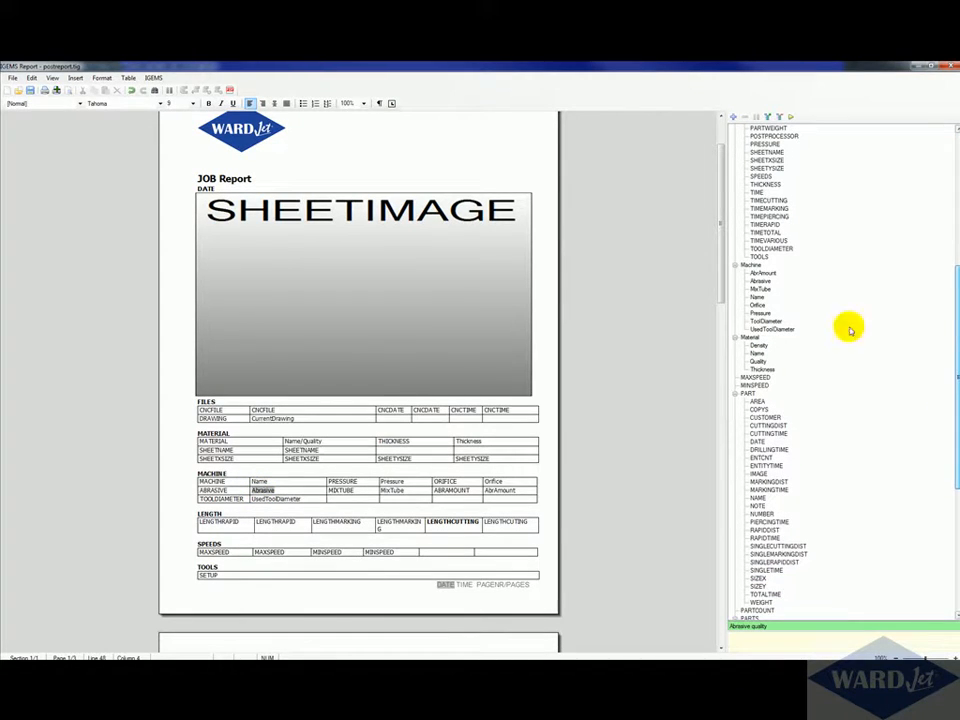
pyautogui.click(760, 281)
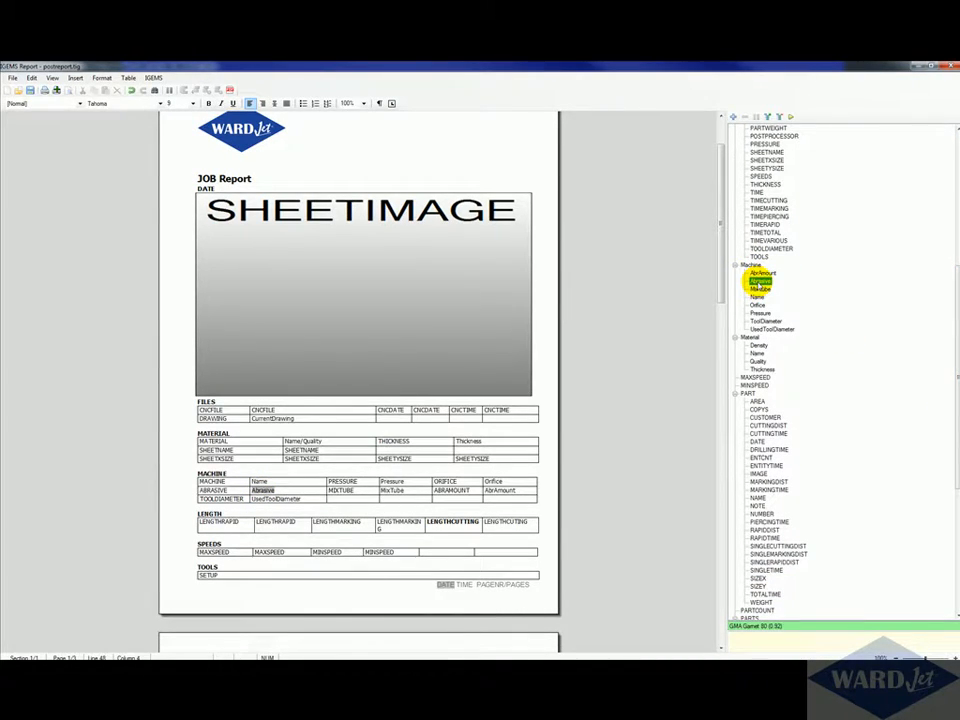
# Step: Delete the ABRASIVE row from the Machine table
pyautogui.click(289, 481)
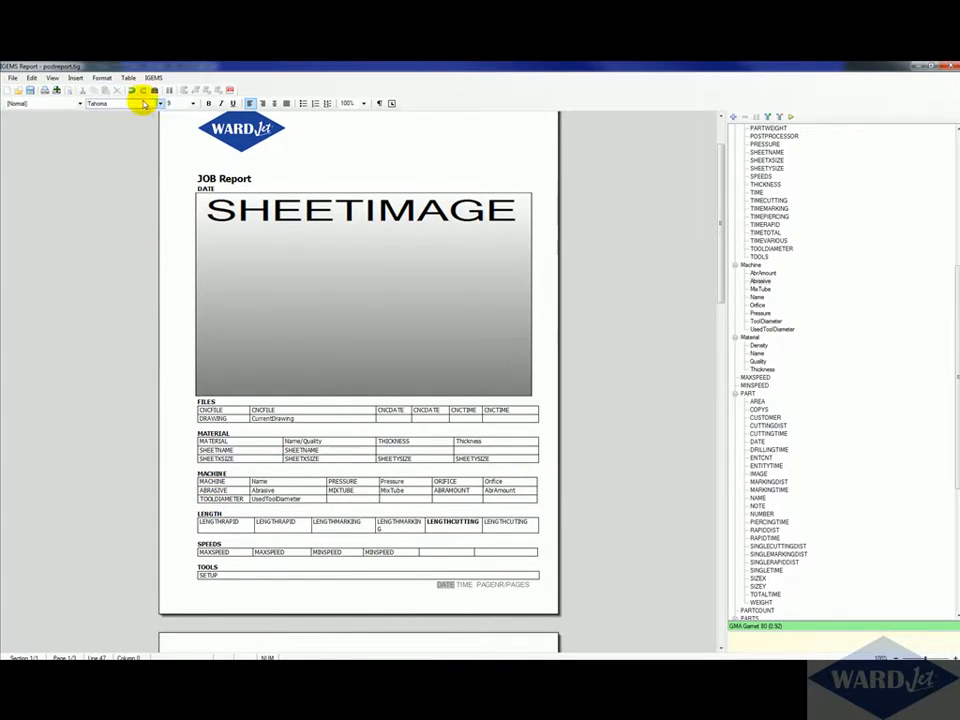
pyautogui.click(129, 79)
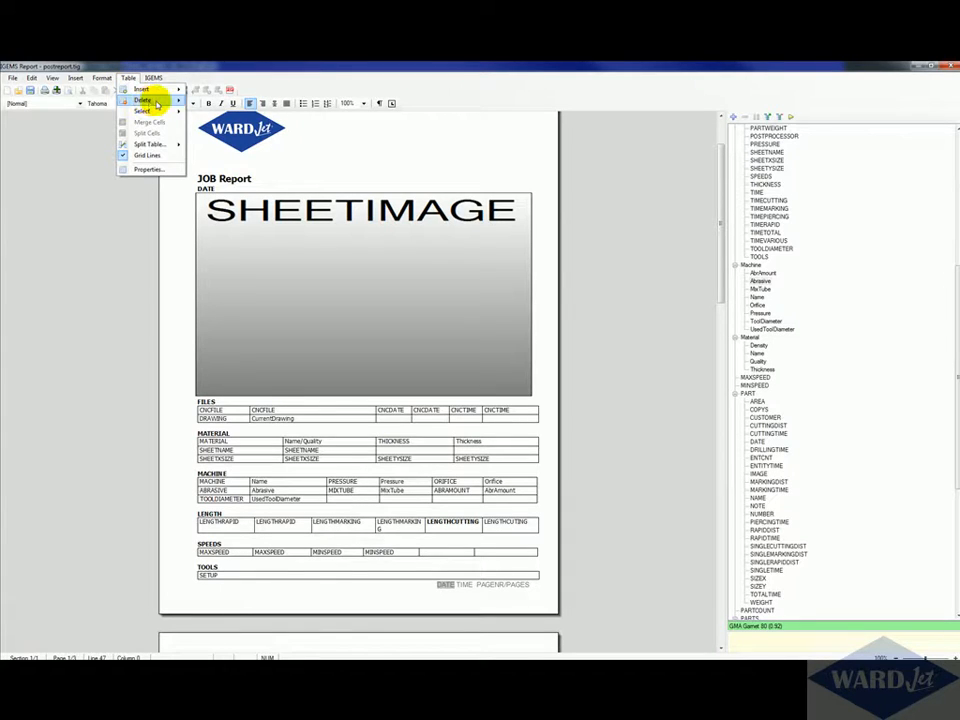
pyautogui.moveTo(152, 98)
pyautogui.click(209, 123)
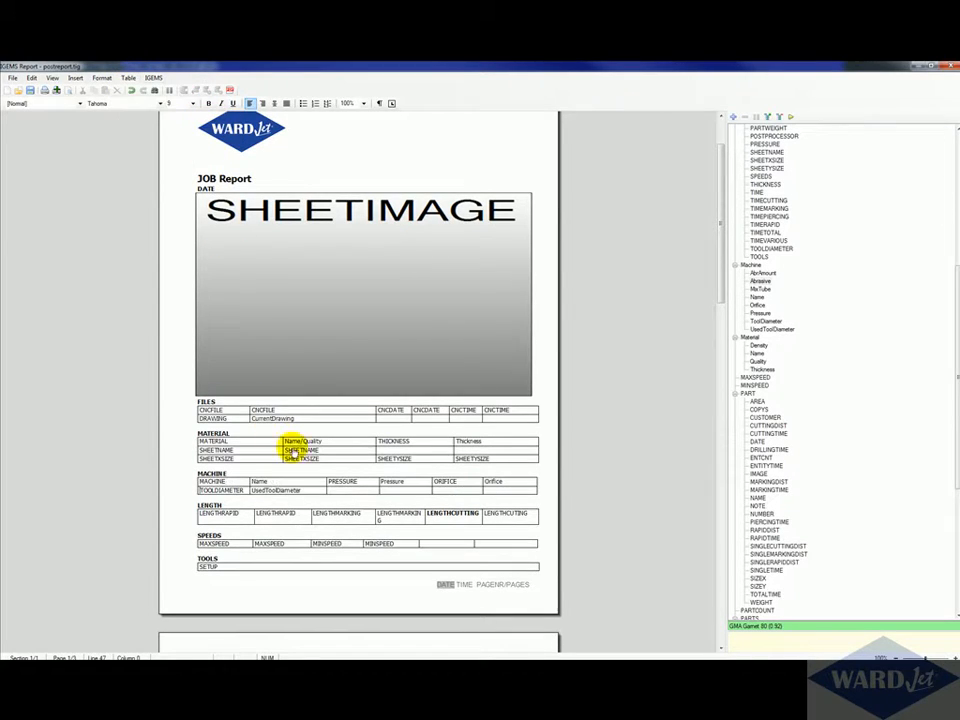
pyautogui.doubleClick(265, 452)
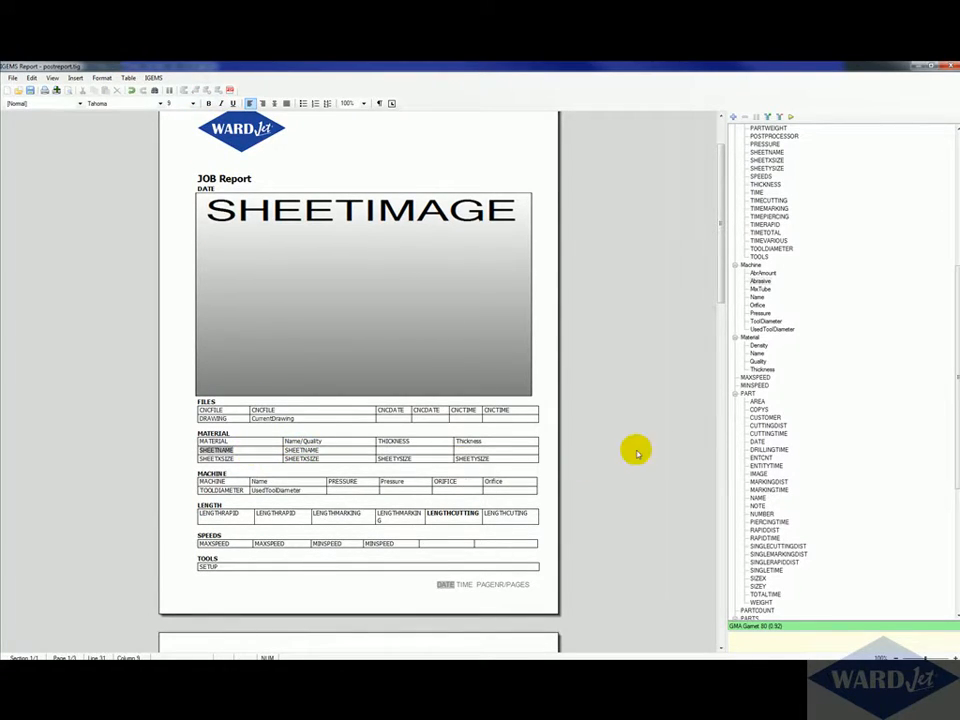
pyautogui.scroll(-3, 658, 448)
pyautogui.scroll(3, 660, 448)
pyautogui.scroll(2, 660, 450)
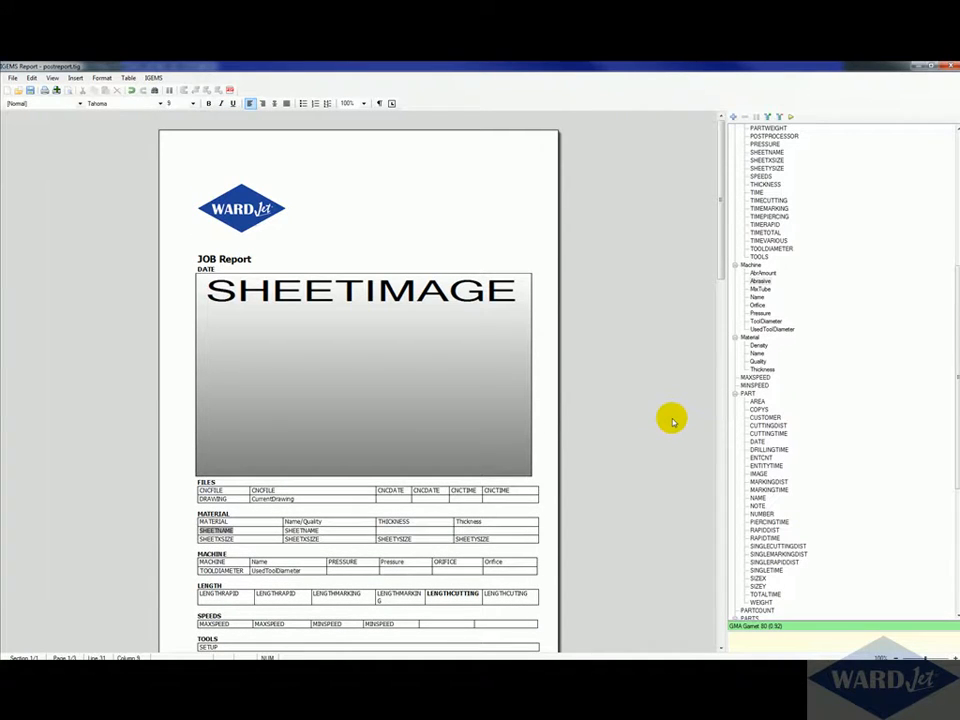
# Step: Save the report template under the new name New postreport.tig
pyautogui.click(12, 79)
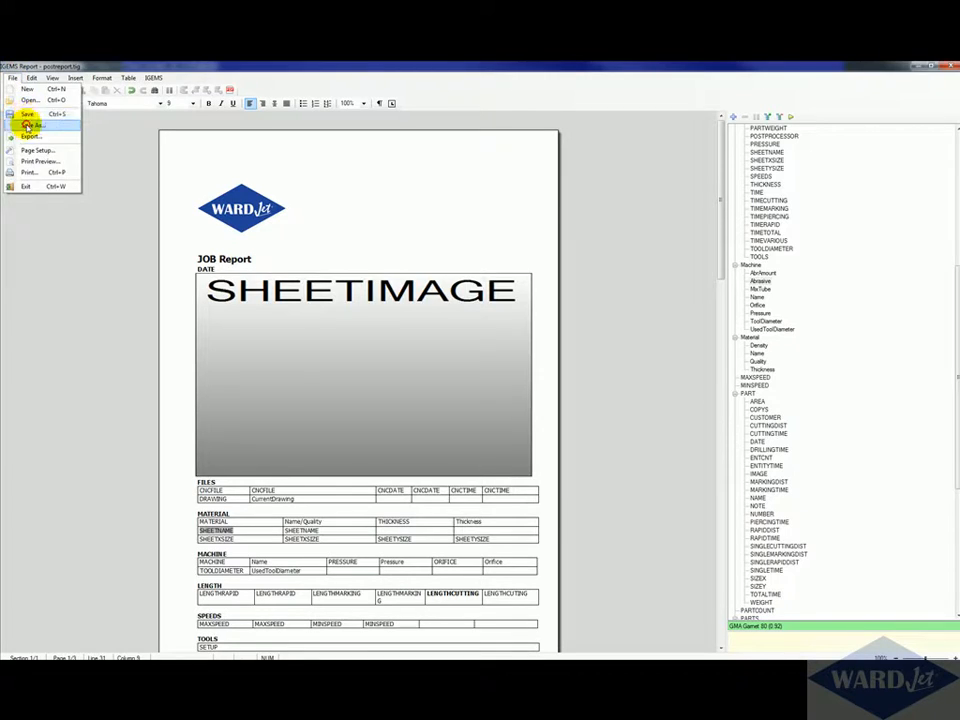
pyautogui.click(27, 123)
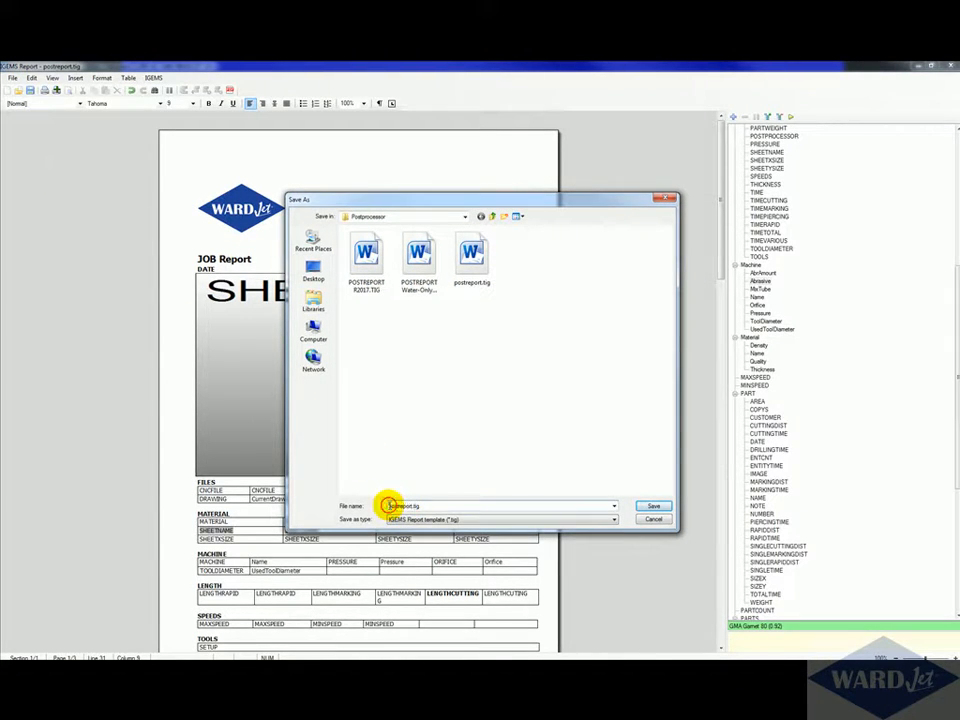
pyautogui.click(437, 505)
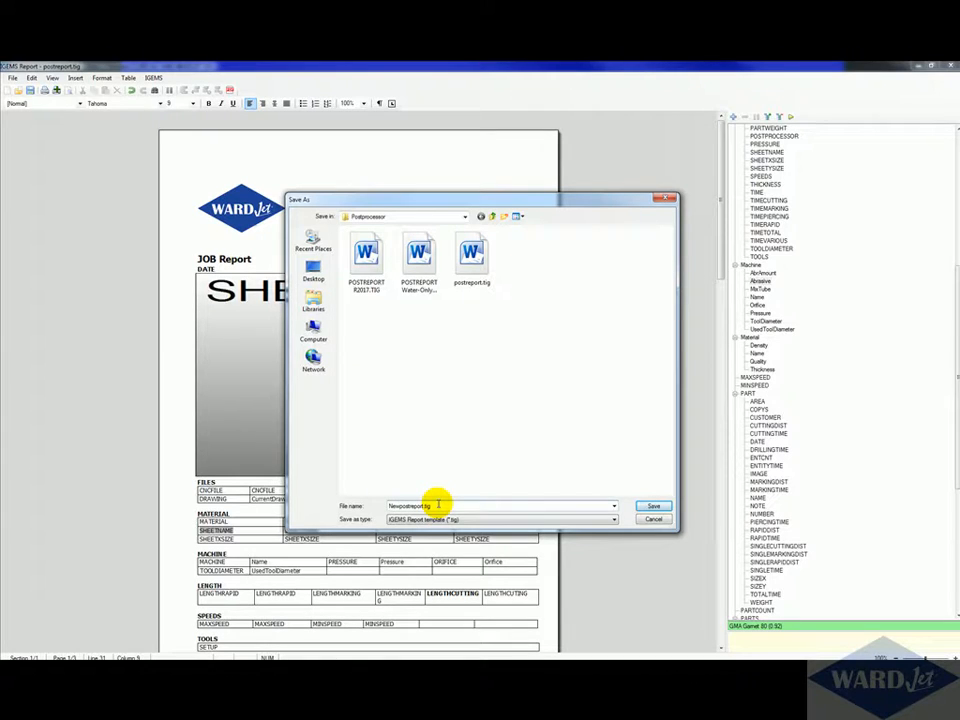
pyautogui.click(650, 506)
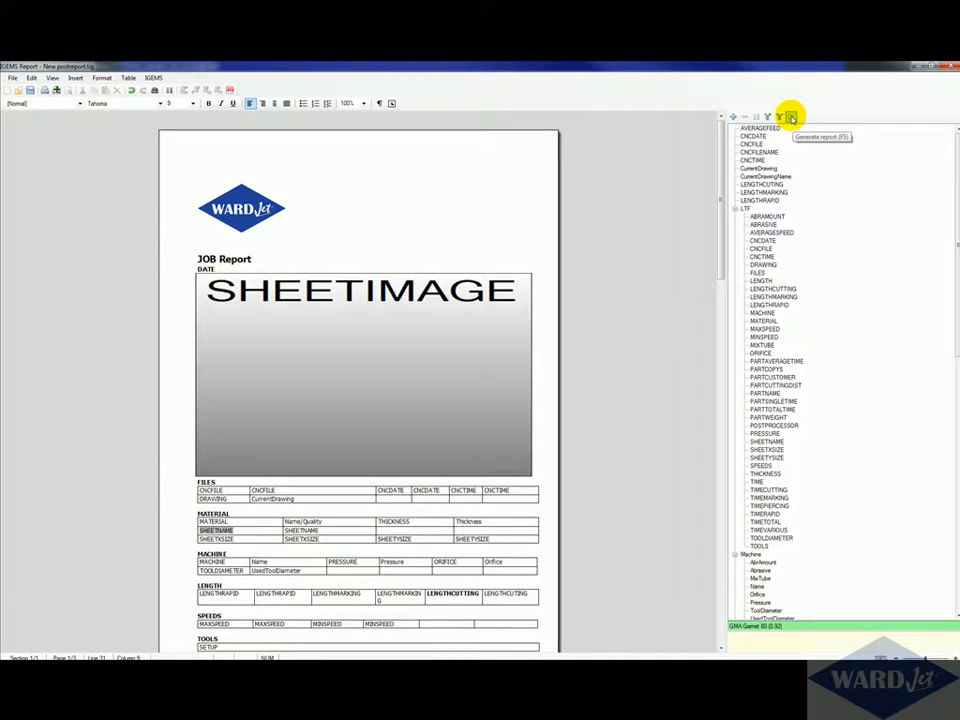
# Step: Browse the report's field tree from top to bottom
pyautogui.click(790, 118)
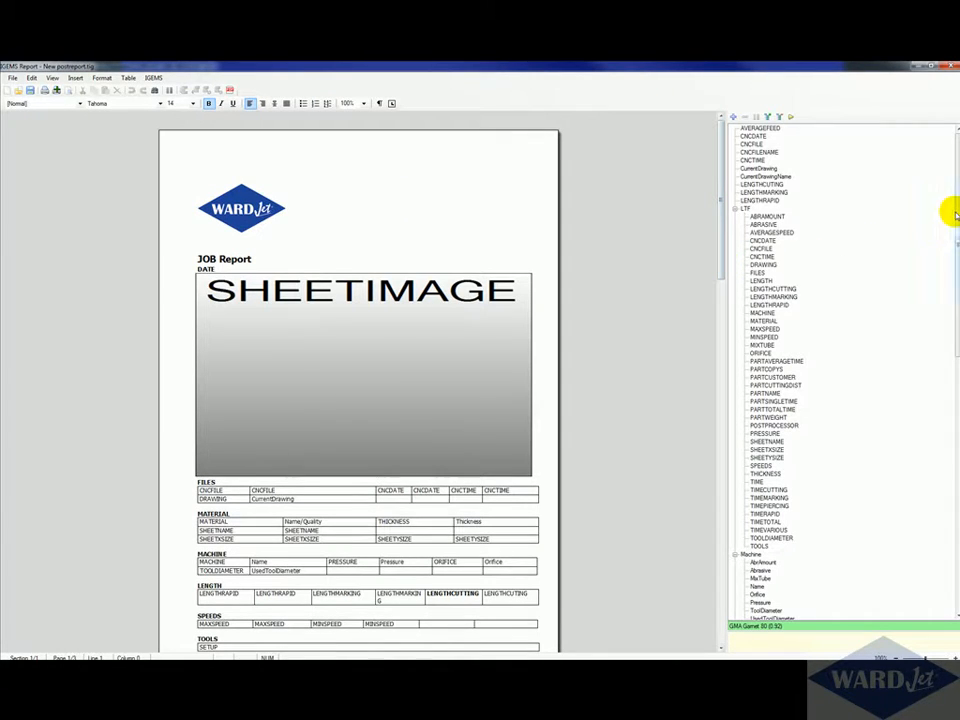
pyautogui.moveTo(949, 208); pyautogui.dragTo(949, 484)
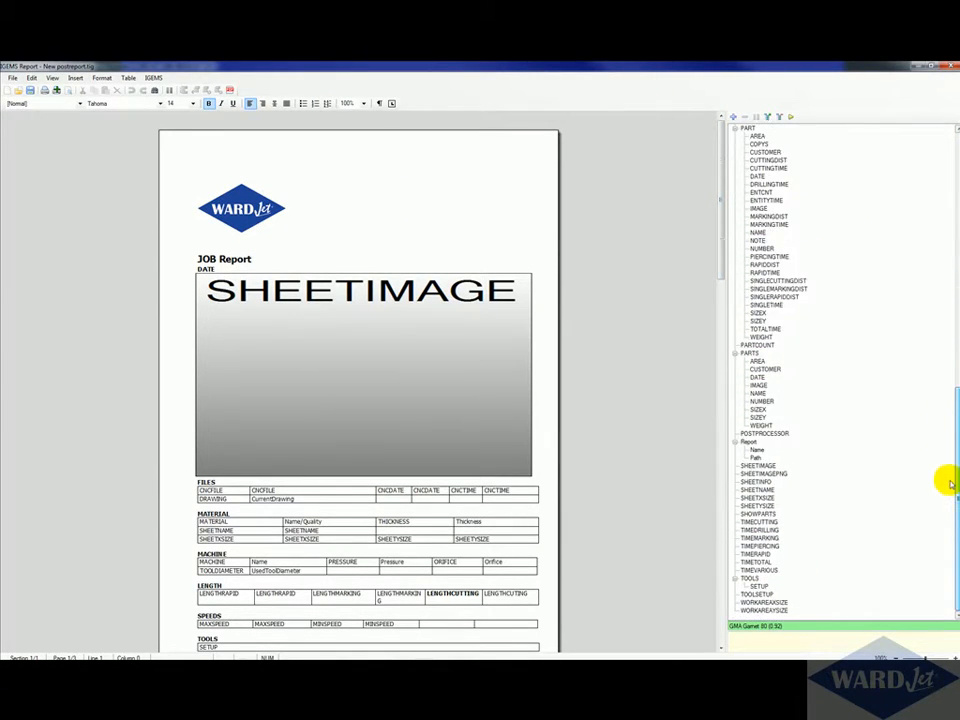
pyautogui.moveTo(956, 553); pyautogui.dragTo(958, 302)
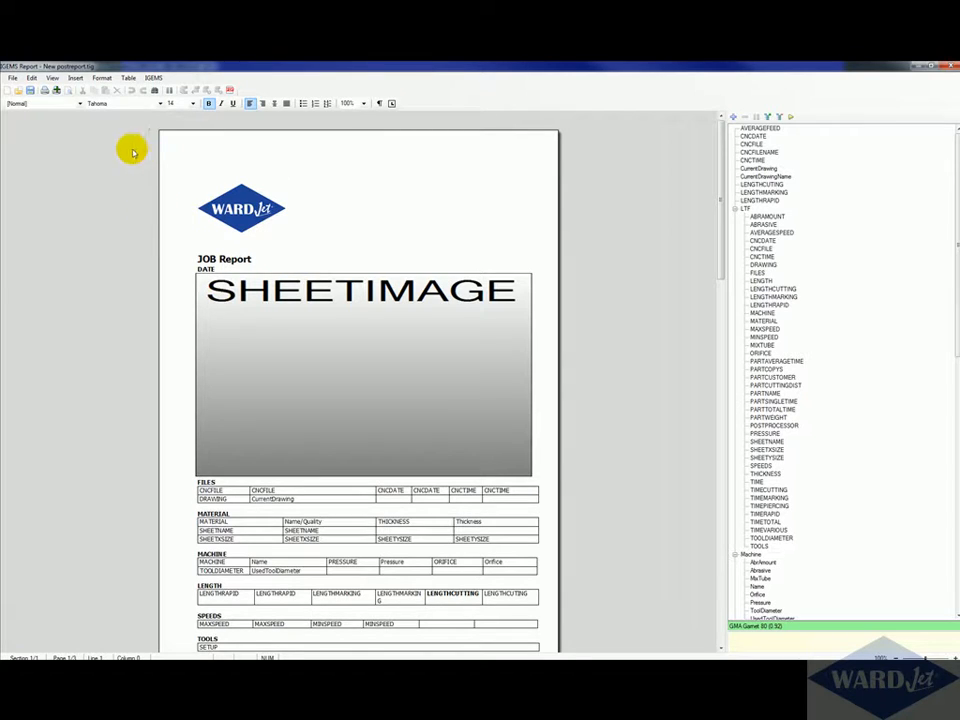
# Step: Open the report's startup script in the ILISP editor
pyautogui.click(154, 78)
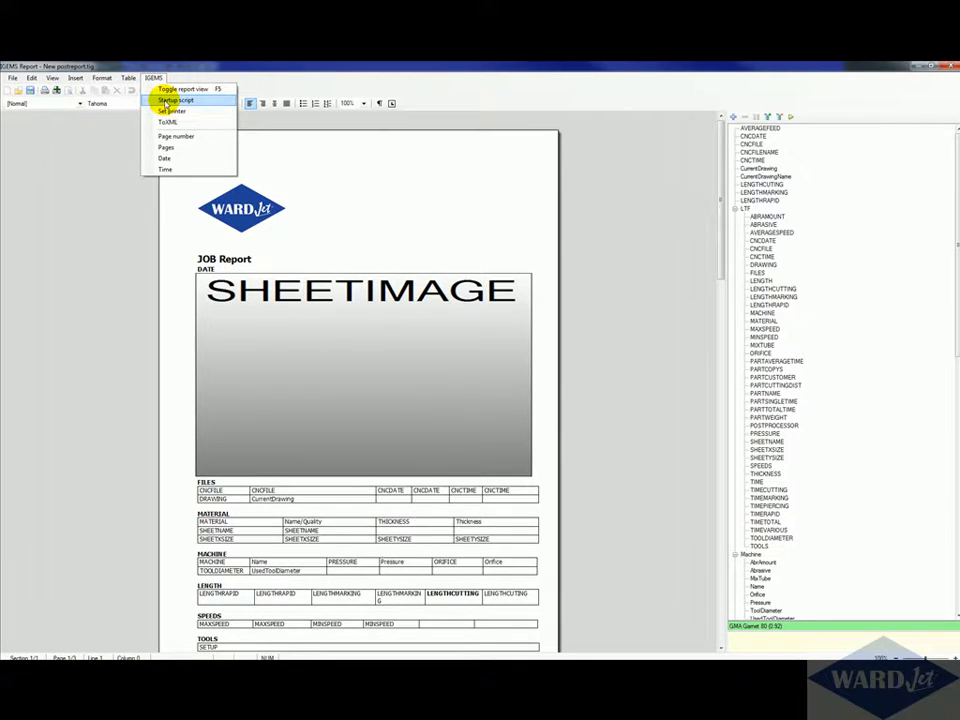
pyautogui.click(166, 101)
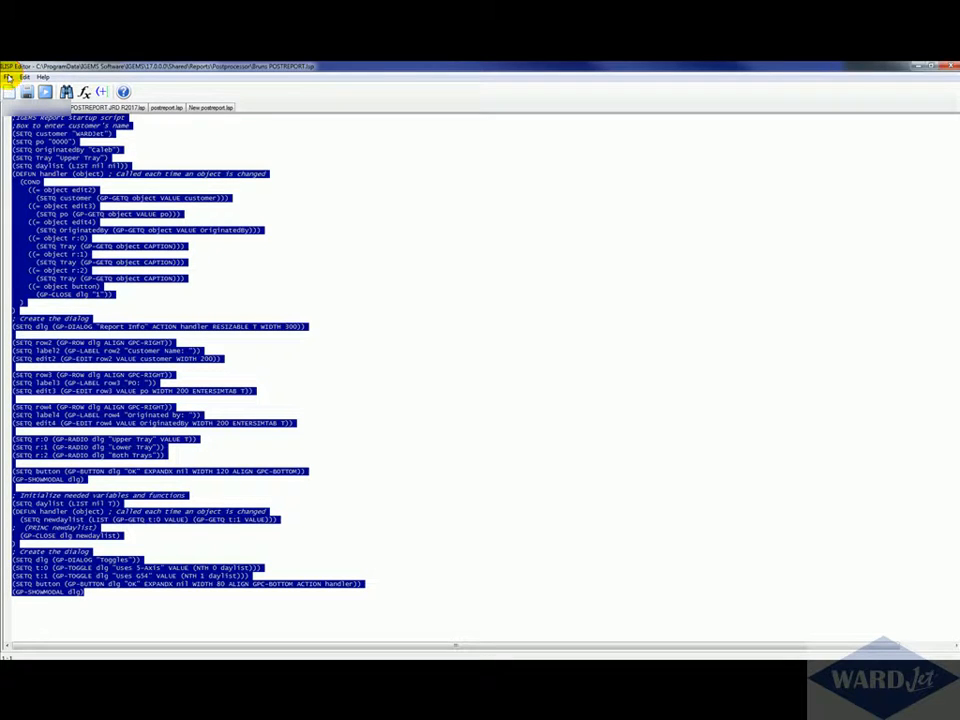
pyautogui.click(93, 141)
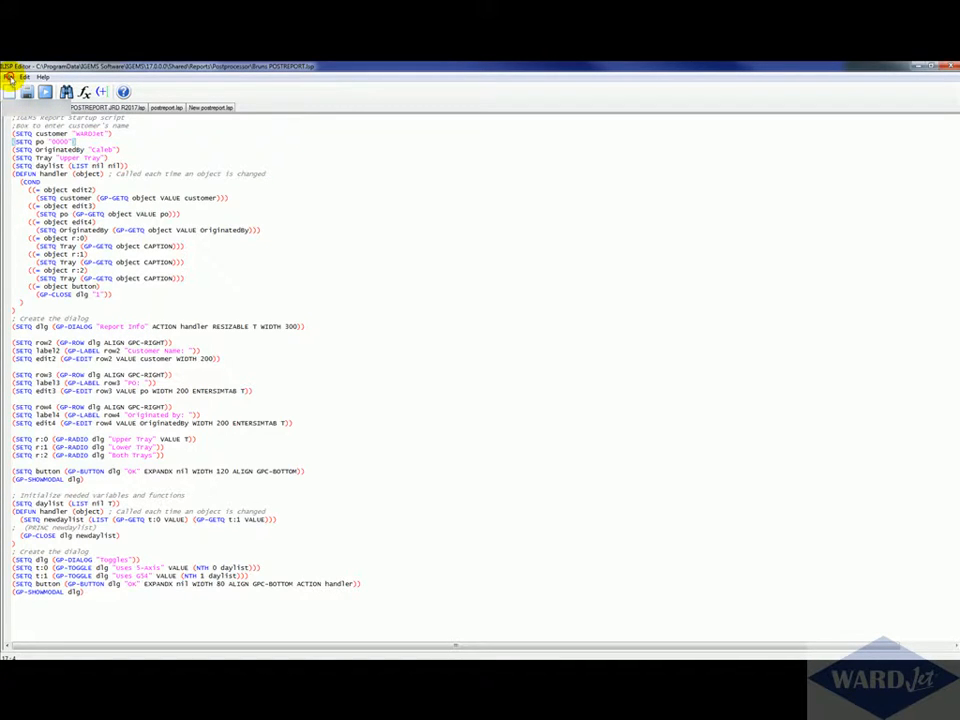
pyautogui.click(143, 165)
pyautogui.click(133, 139)
pyautogui.click(129, 125)
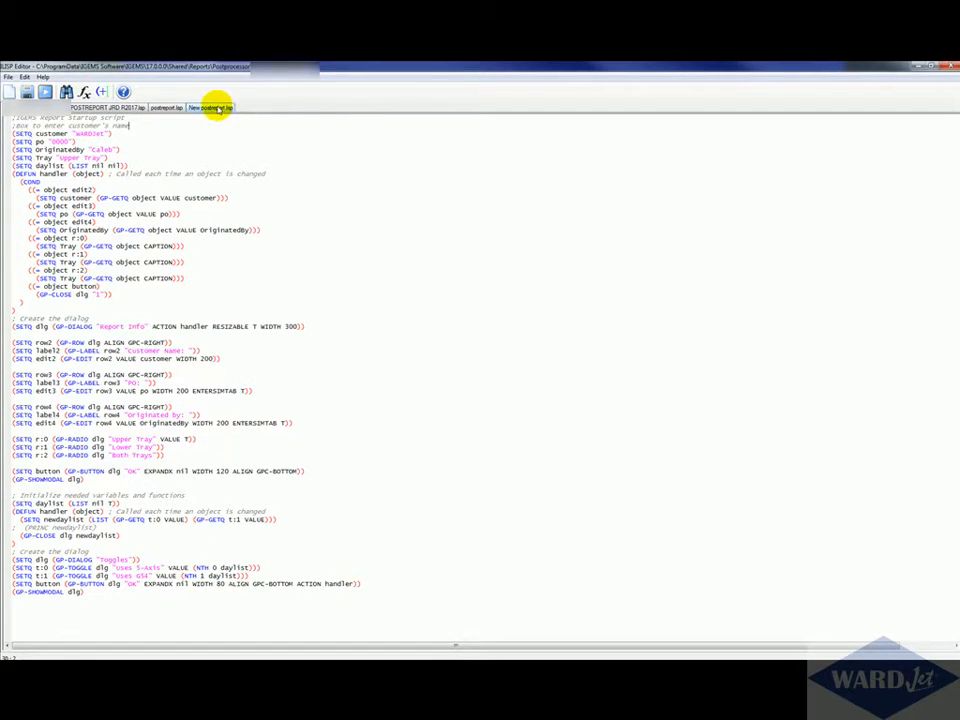
# Step: Copy the whole startup script from POSTREPORT JRD R2017.lsp and paste it into New postreport.lsp
pyautogui.click(215, 107)
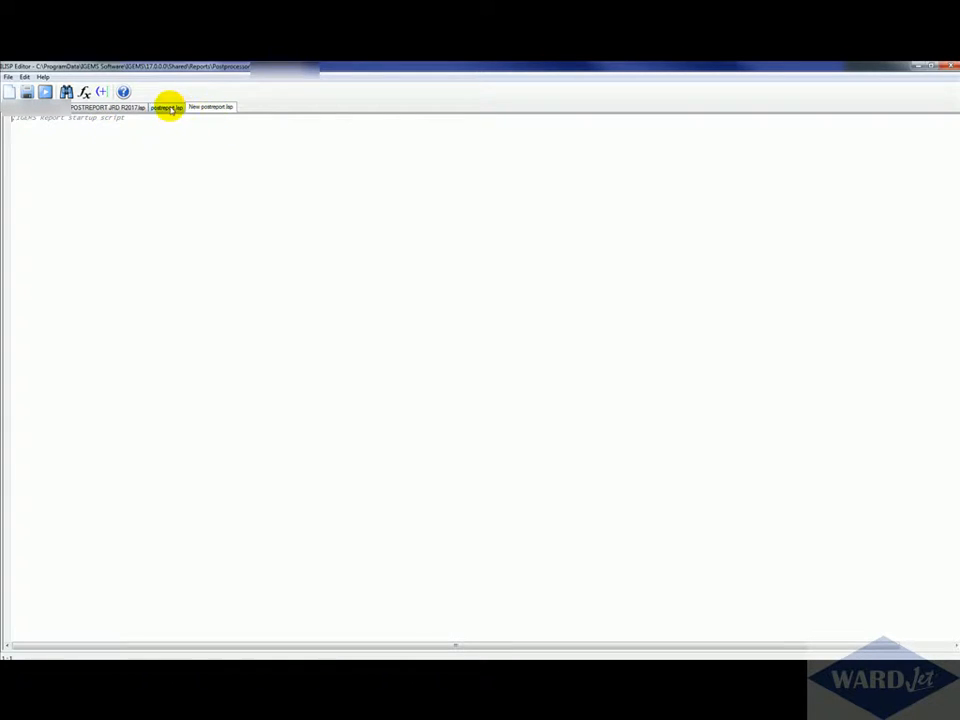
pyautogui.click(168, 107)
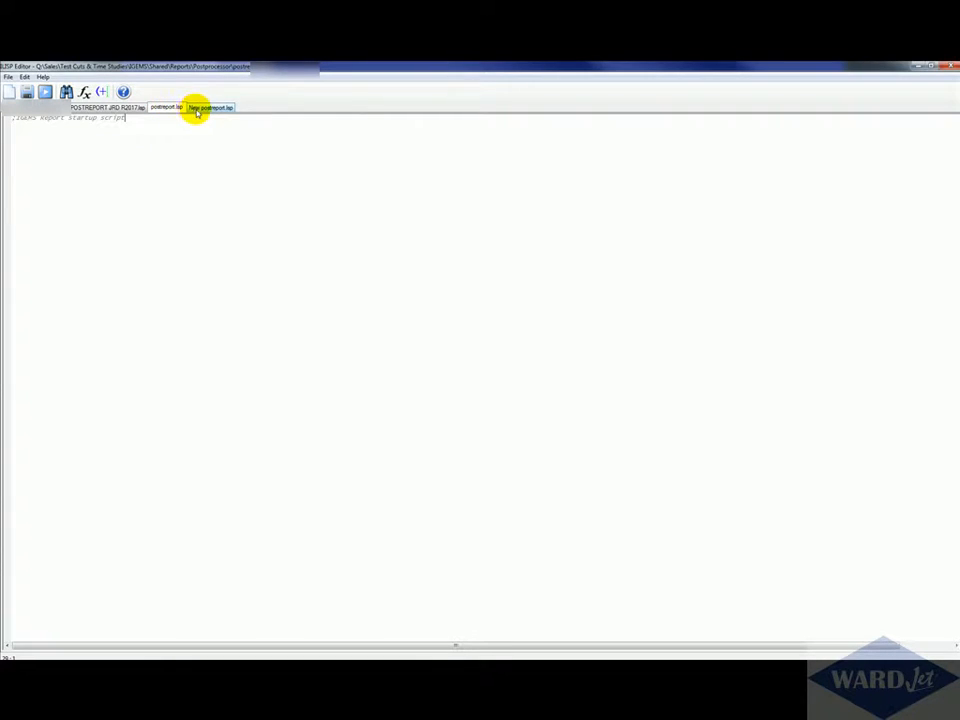
pyautogui.click(197, 109)
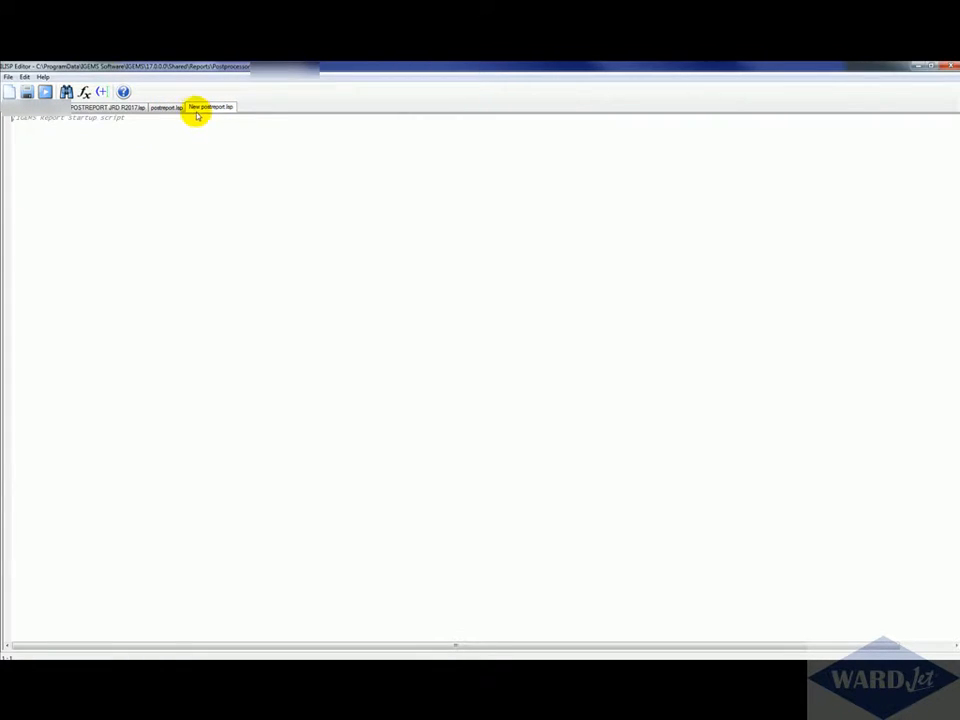
pyautogui.click(109, 108)
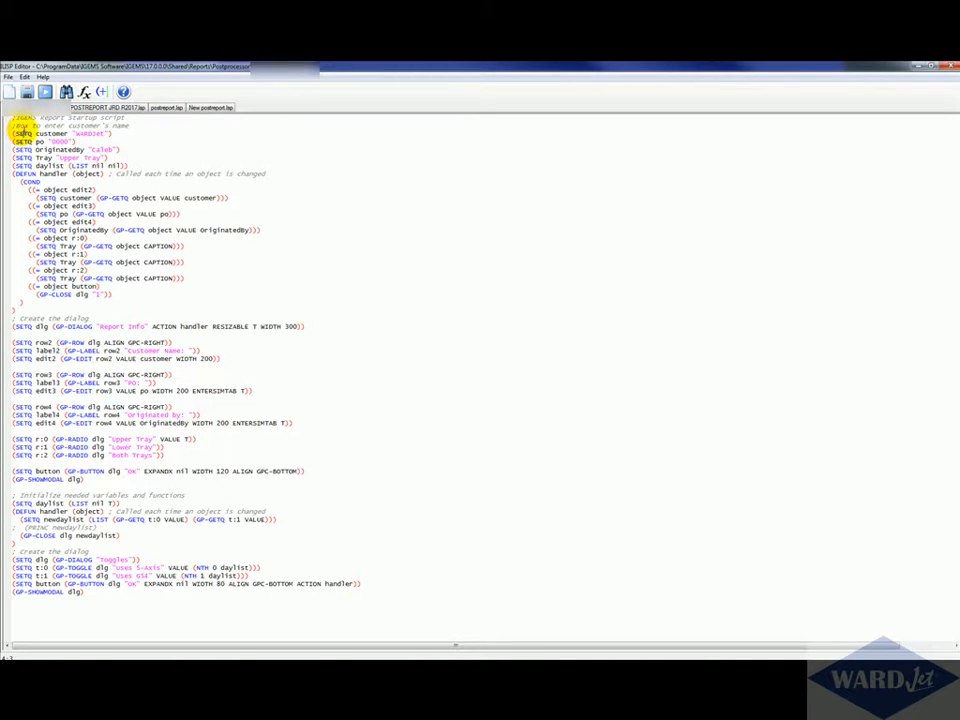
pyautogui.moveTo(17, 118); pyautogui.dragTo(110, 598)
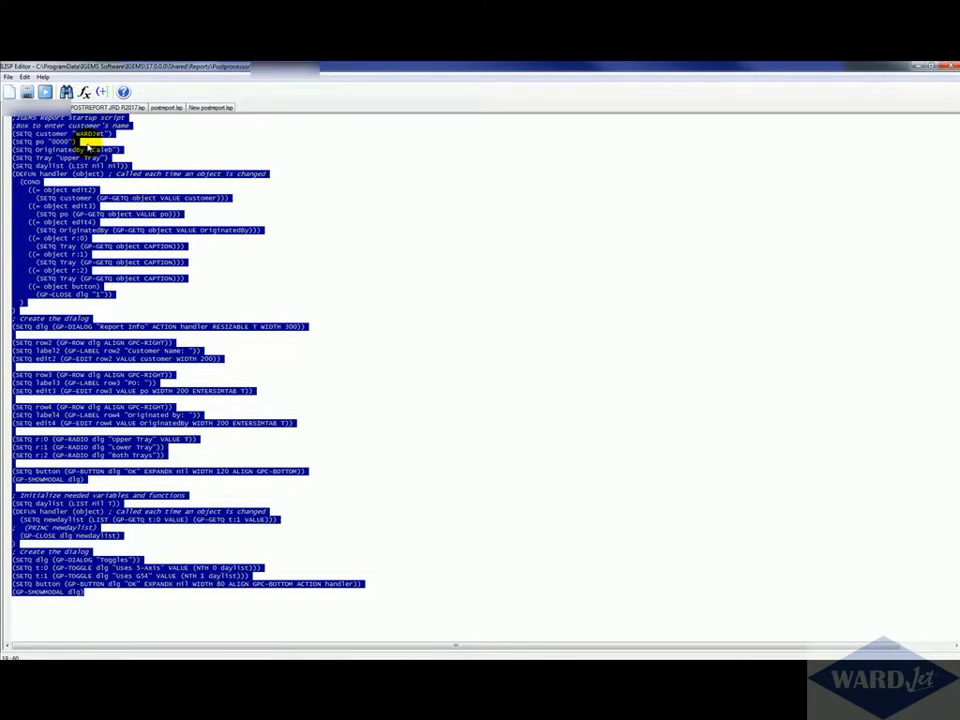
pyautogui.click(196, 106)
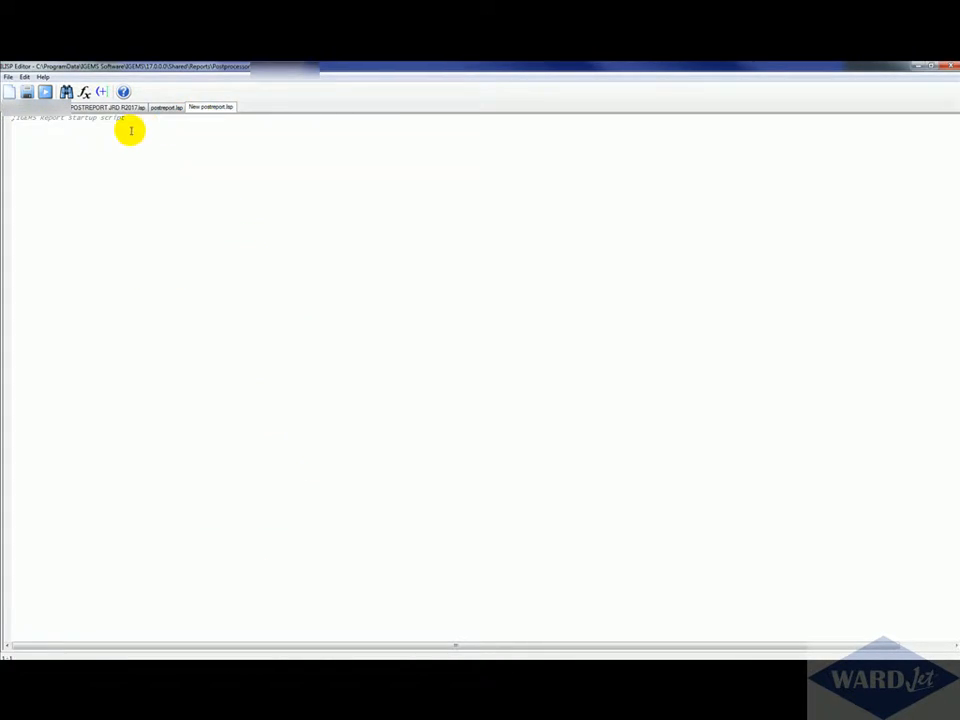
pyautogui.hotkey('ctrl', 'v')
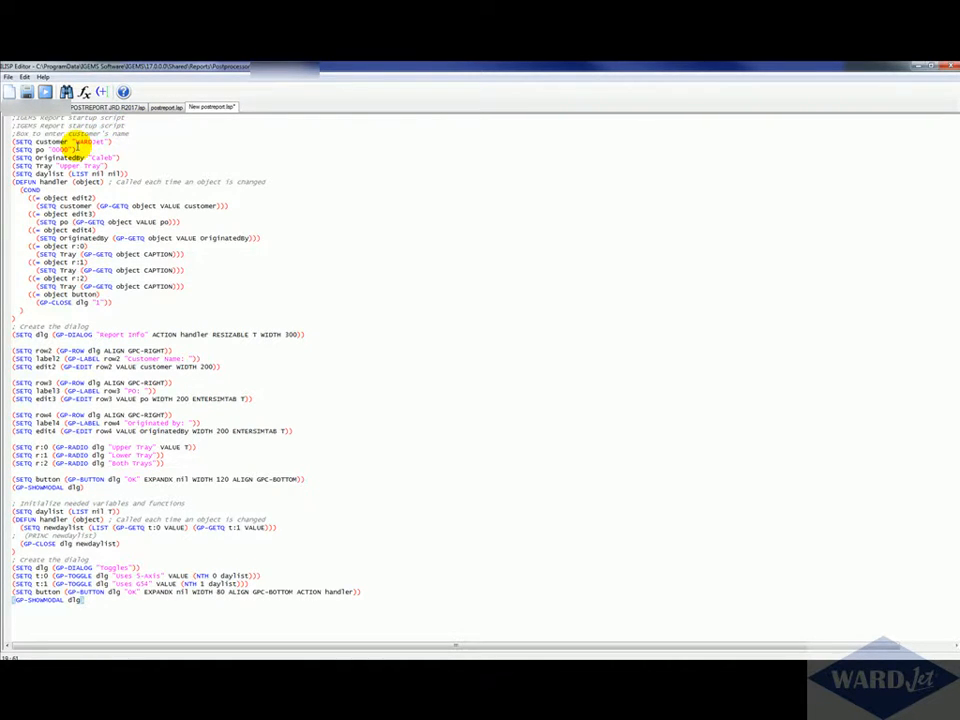
# Step: Replace the OriginatedBy default name in the pasted script with a different person's name
pyautogui.moveTo(75, 142); pyautogui.dragTo(110, 158)
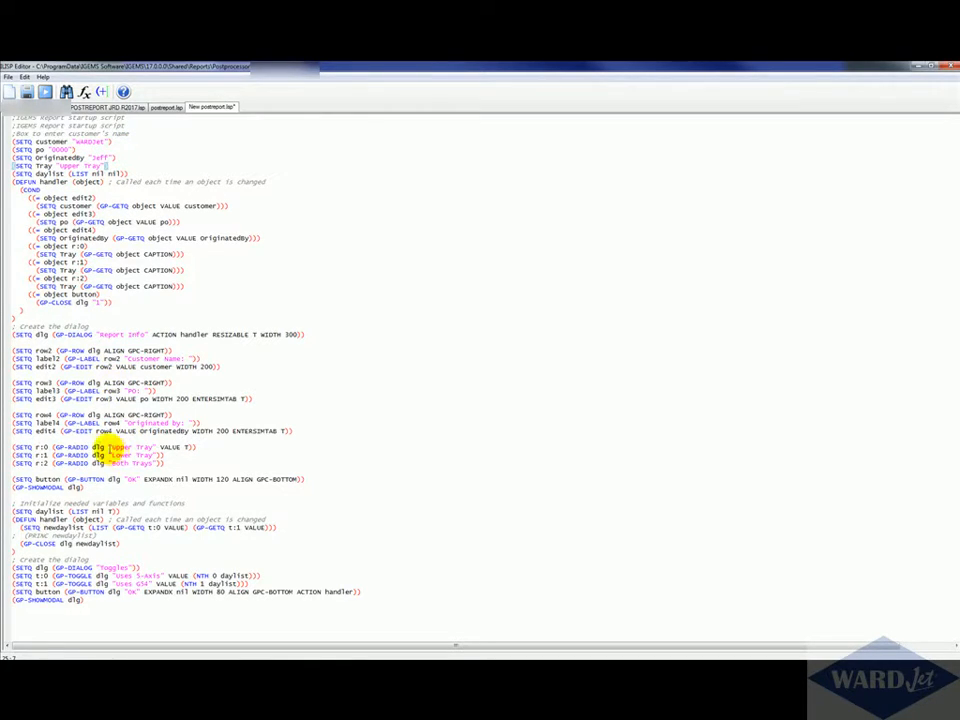
pyautogui.moveTo(163, 462); pyautogui.dragTo(15, 420)
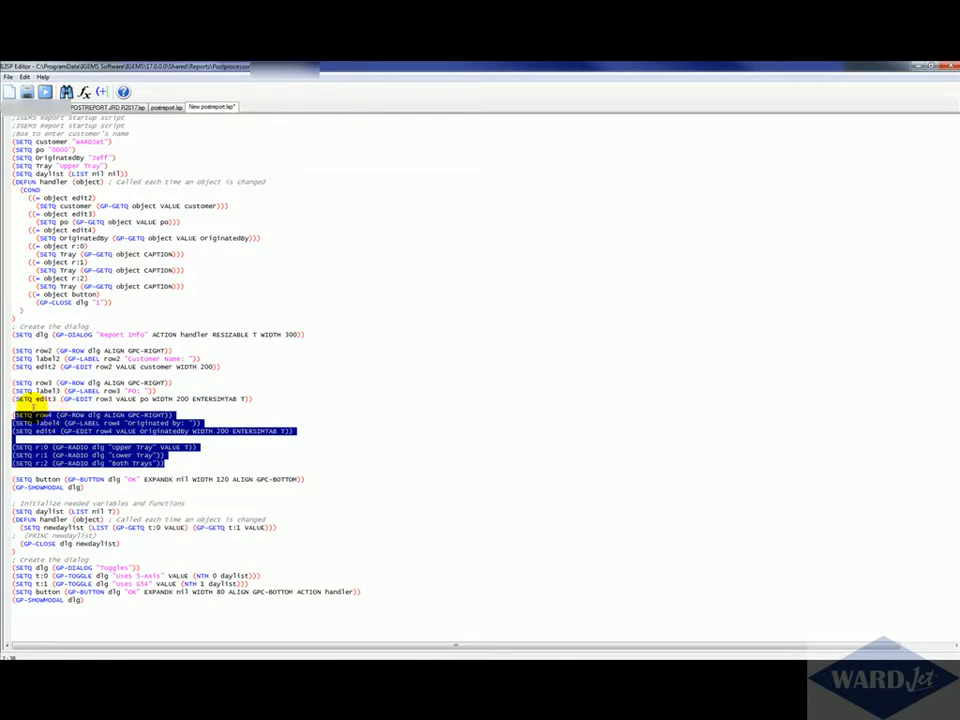
pyautogui.click(30, 421)
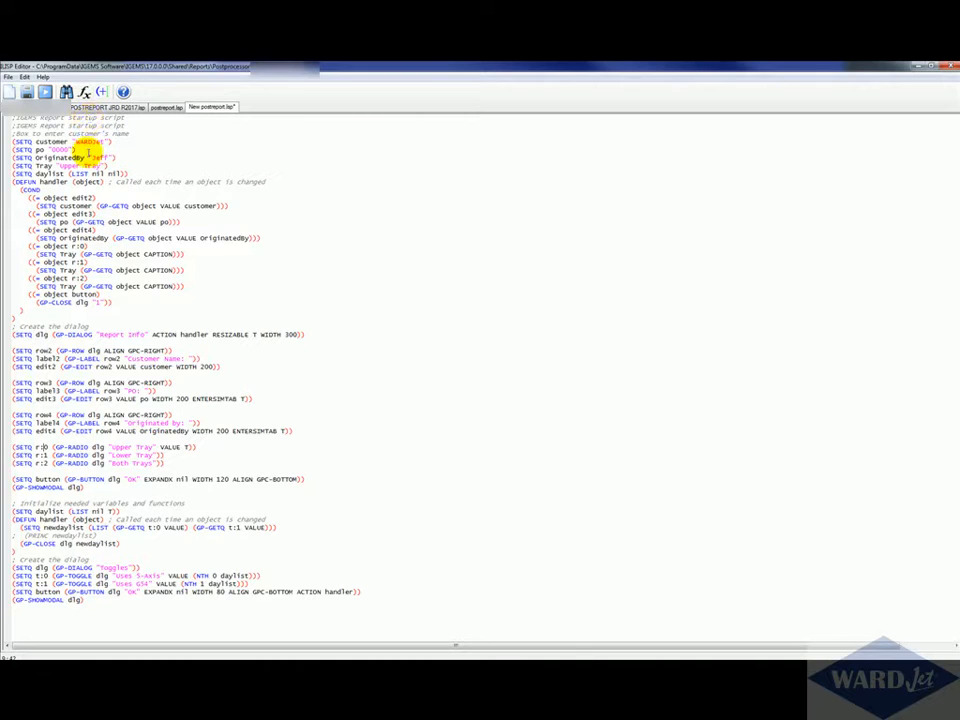
# Step: Open the ILISP documentation and search it for Dynamic Dialogs
pyautogui.click(122, 92)
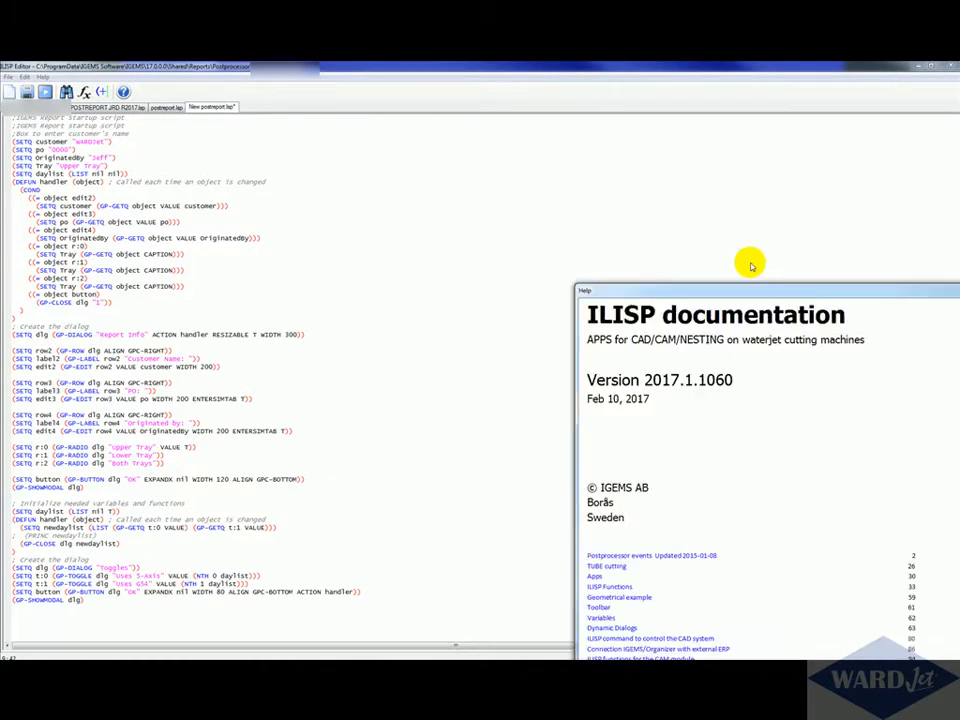
pyautogui.click(773, 80)
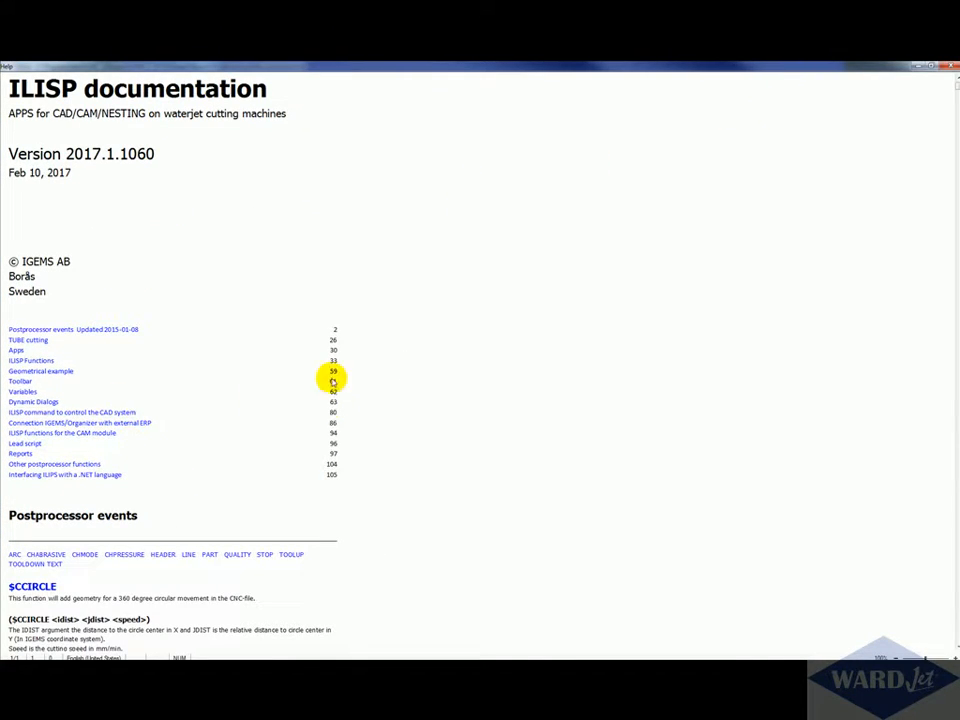
pyautogui.moveTo(9, 403); pyautogui.dragTo(55, 407)
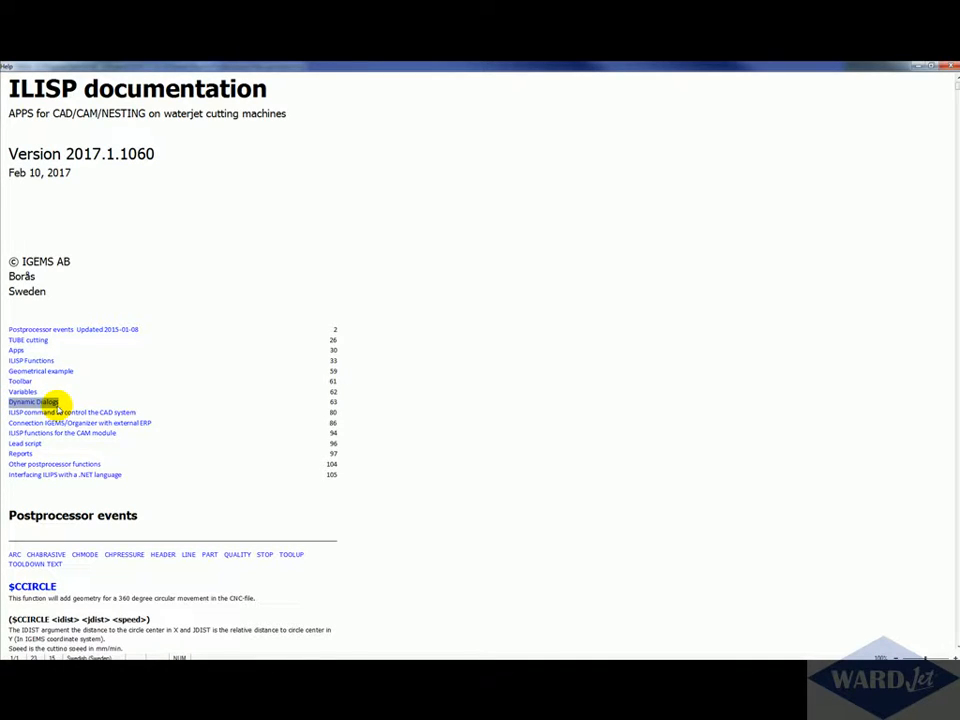
pyautogui.rightClick(50, 403)
pyautogui.click(76, 410)
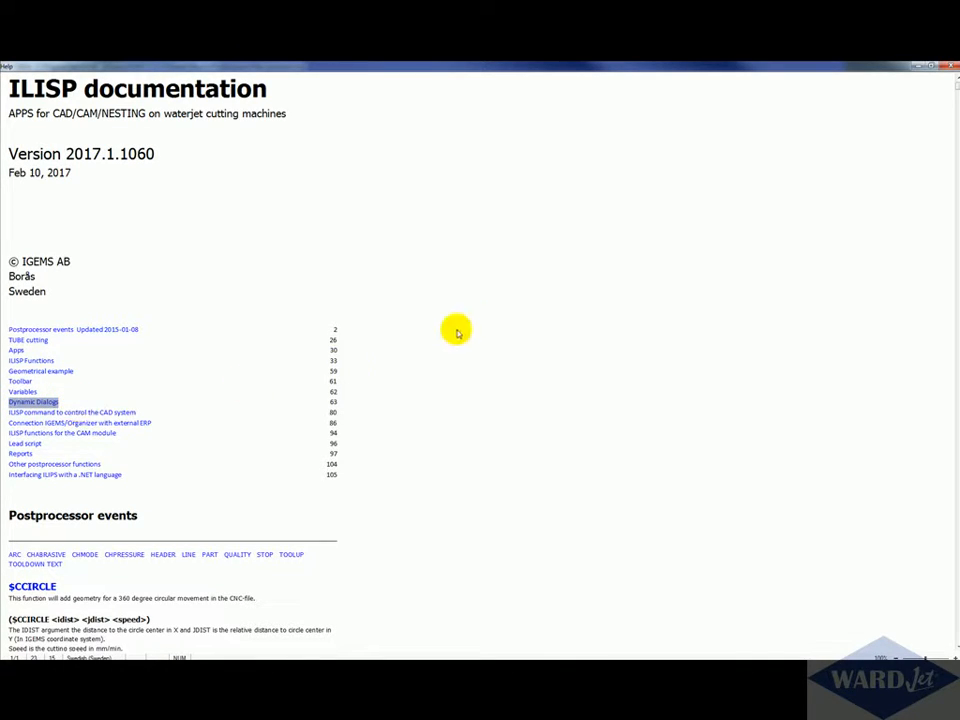
pyautogui.hotkey('ctrl', 'f')
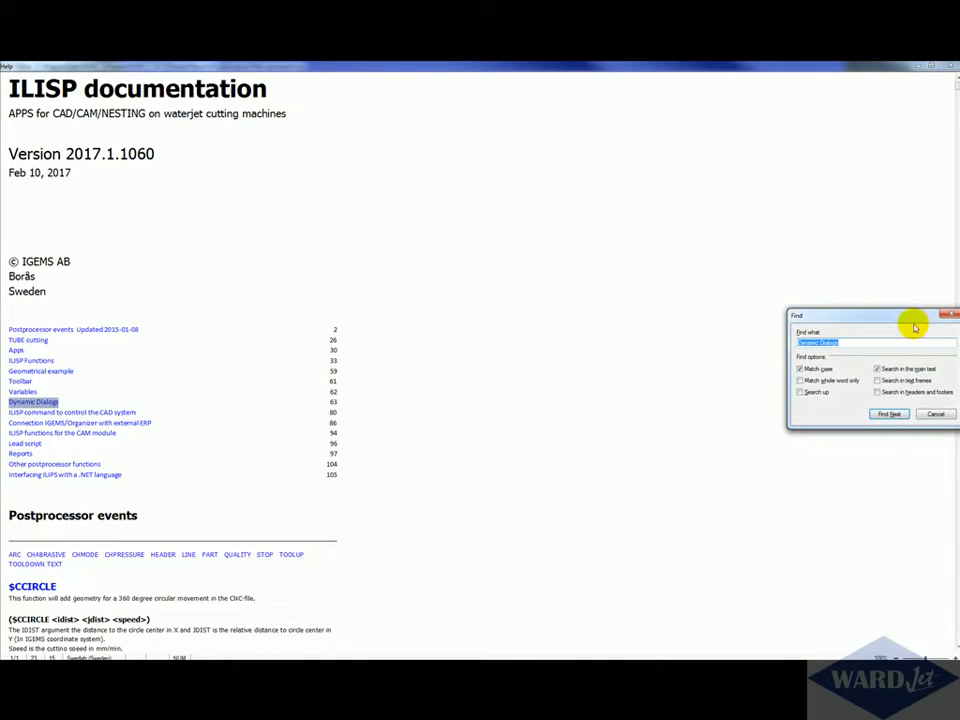
pyautogui.moveTo(911, 321); pyautogui.dragTo(551, 209)
pyautogui.click(481, 262)
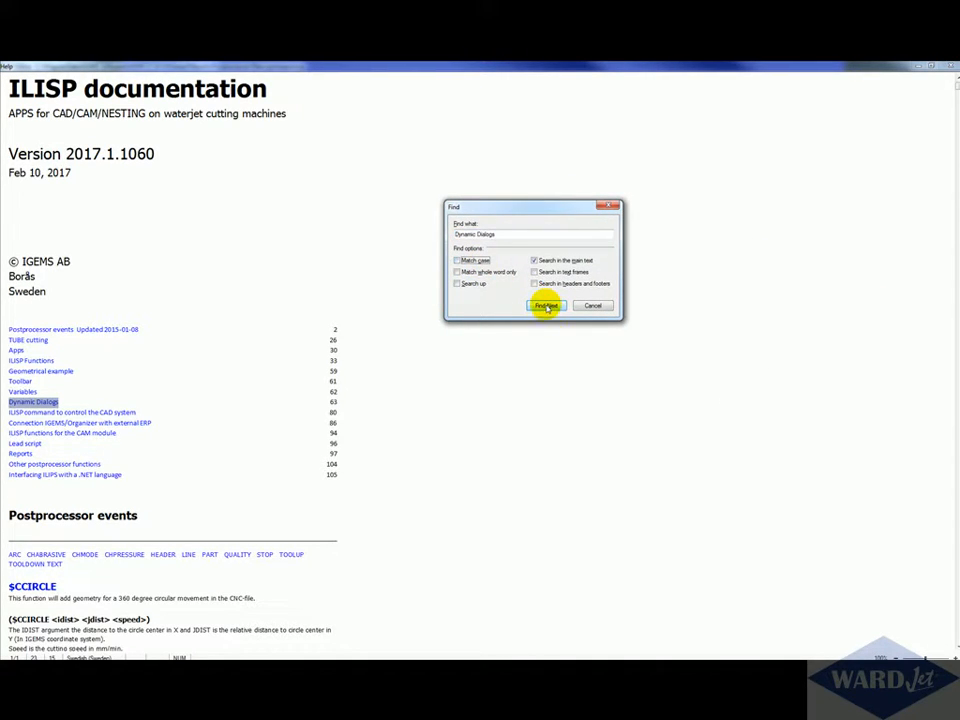
pyautogui.click(546, 305)
# Step: Read through the Dynamic Dialogs function descriptions and examples in the documentation
pyautogui.click(116, 510)
pyautogui.scroll(-5, 118, 519)
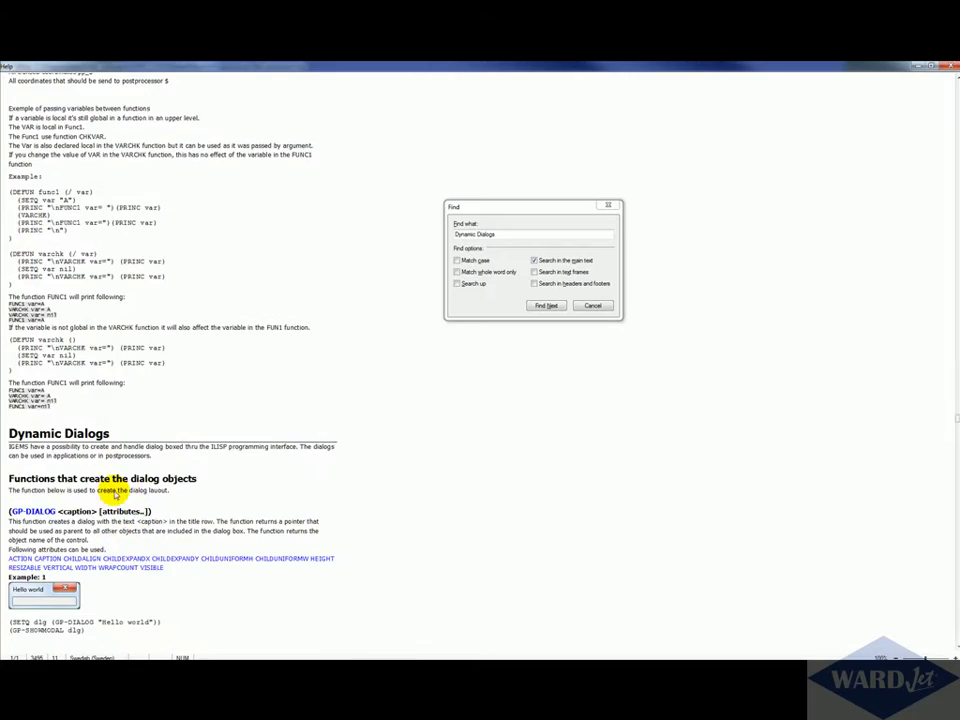
pyautogui.scroll(-5, 114, 420)
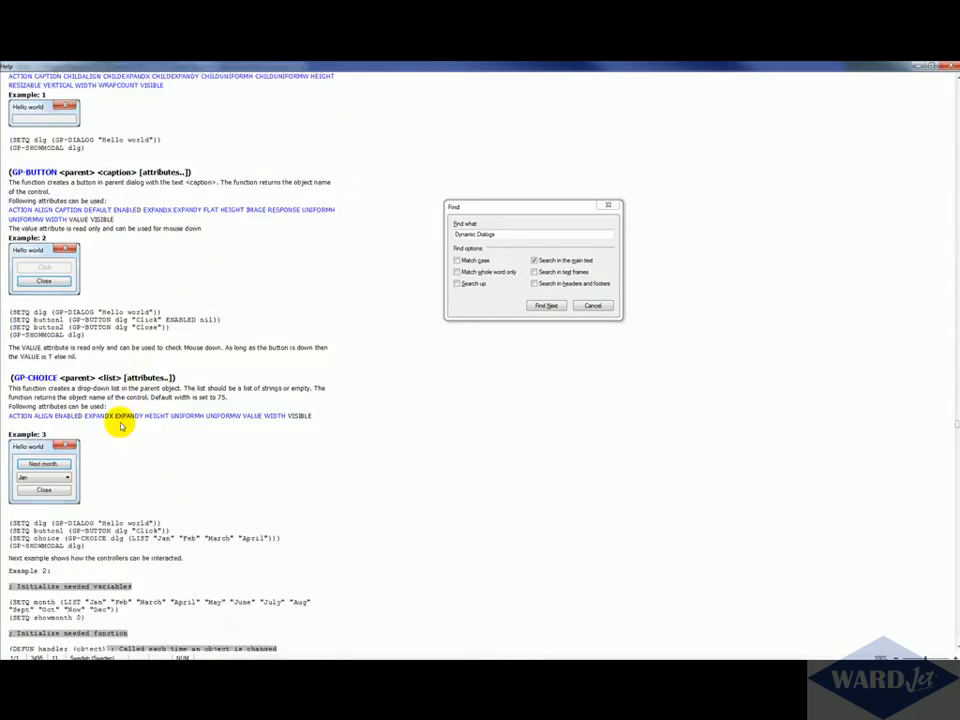
pyautogui.scroll(-3, 122, 433)
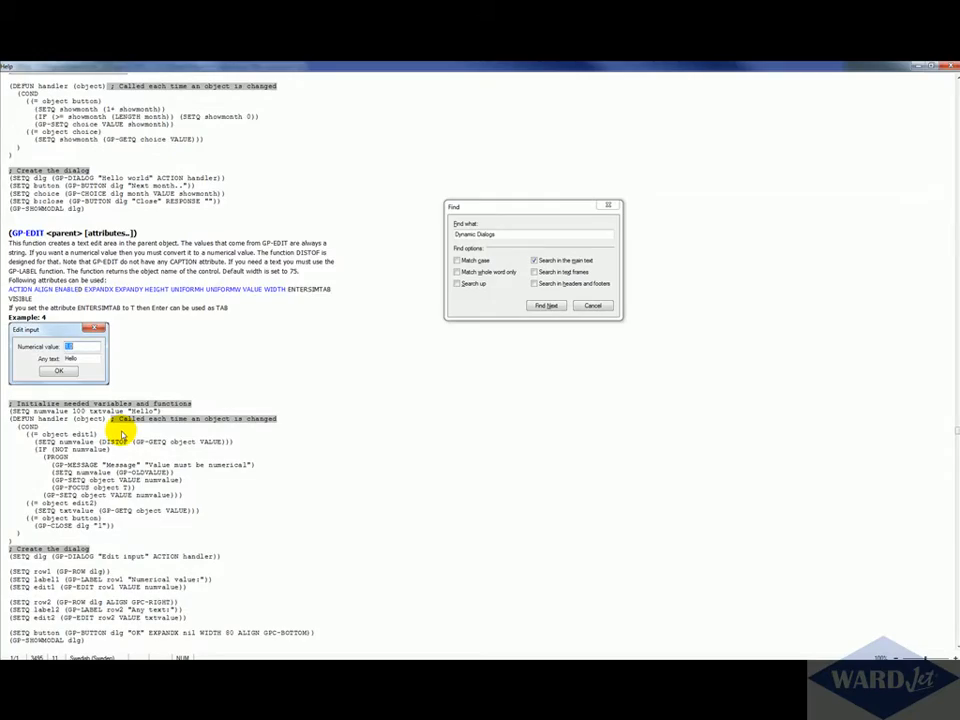
pyautogui.scroll(-10, 118, 433)
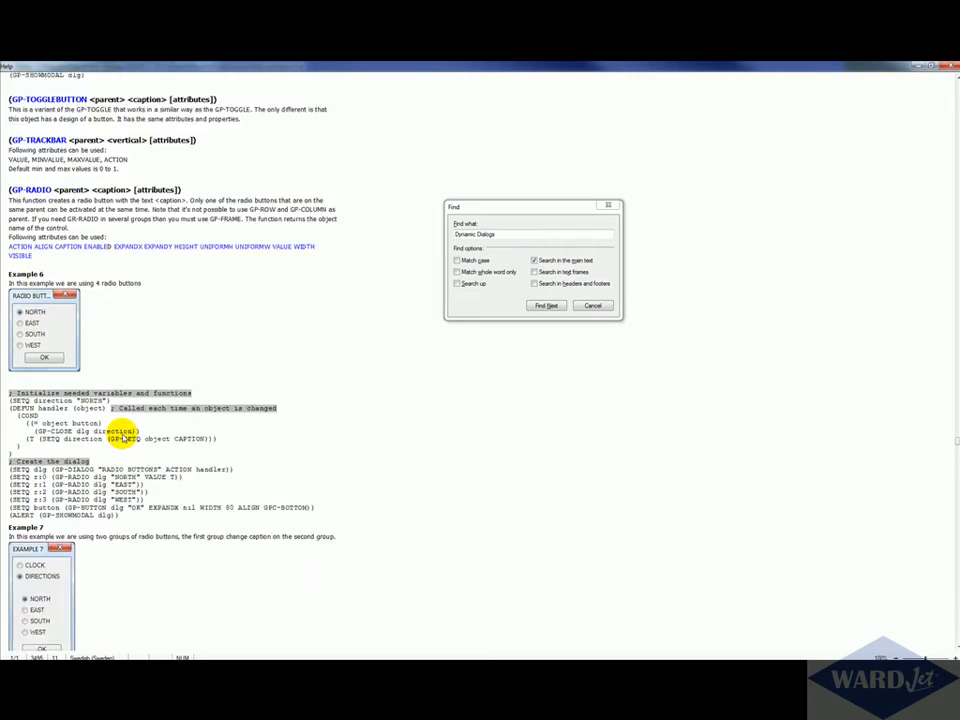
pyautogui.scroll(-12, 122, 437)
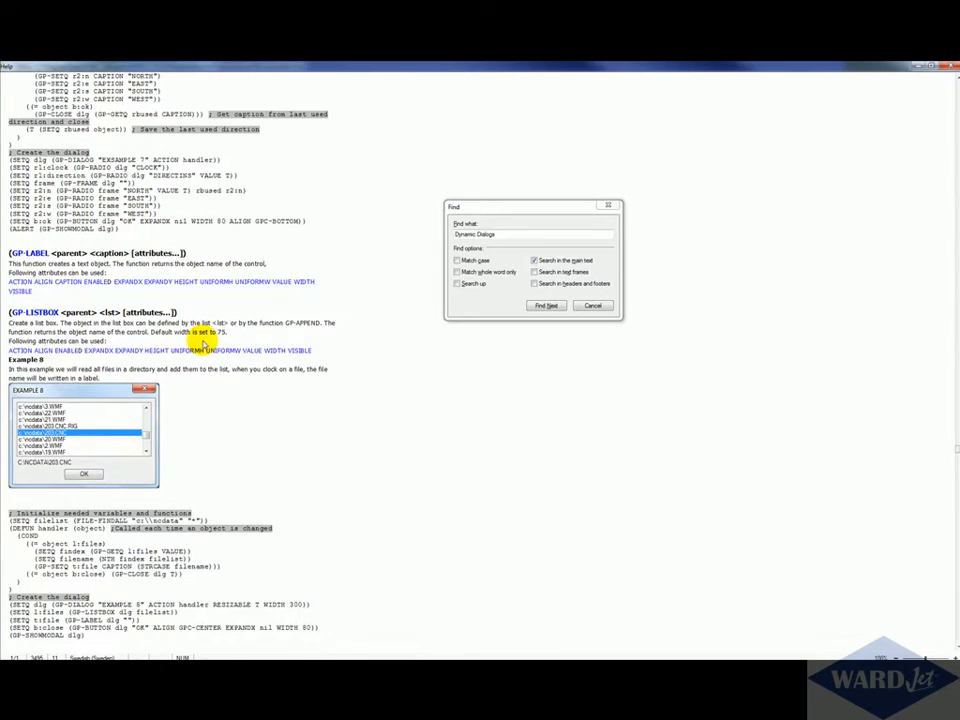
pyautogui.scroll(-6, 203, 343)
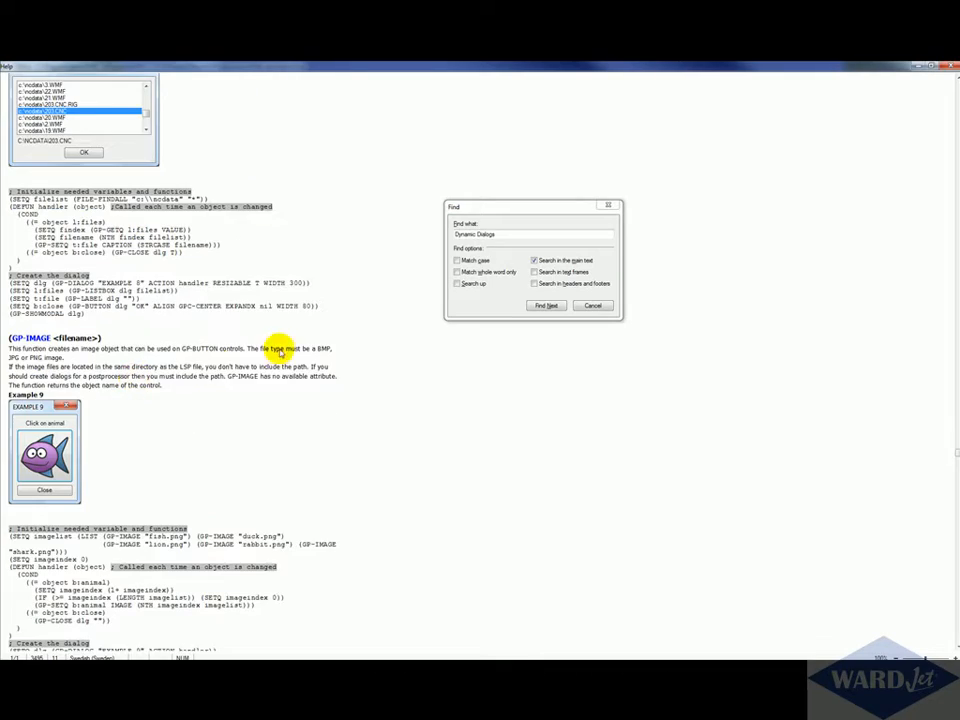
pyautogui.scroll(8, 154, 214)
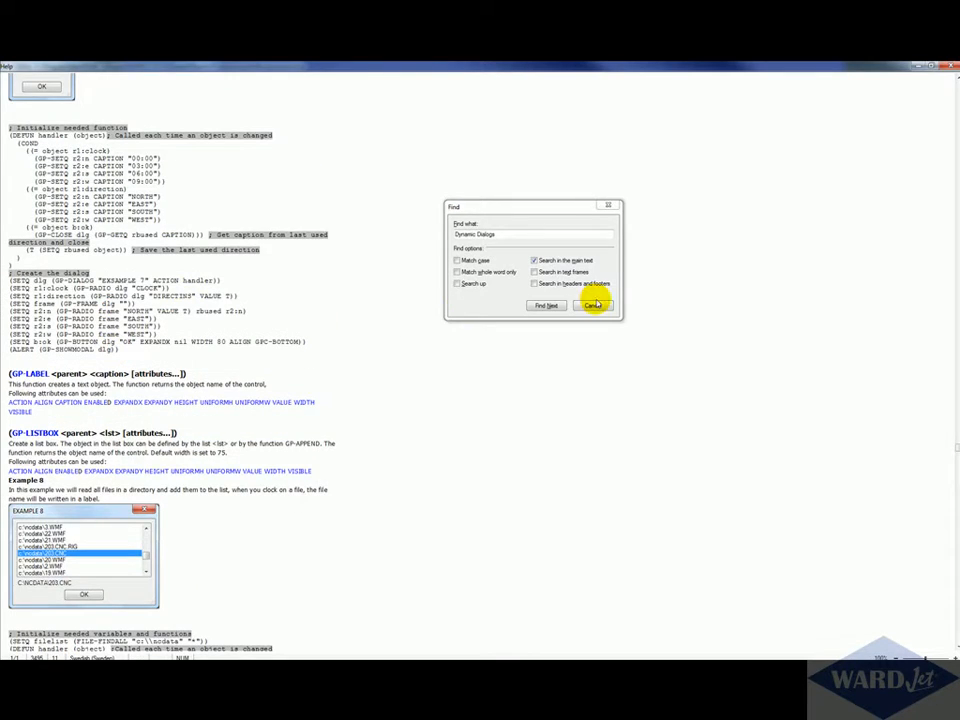
pyautogui.click(594, 303)
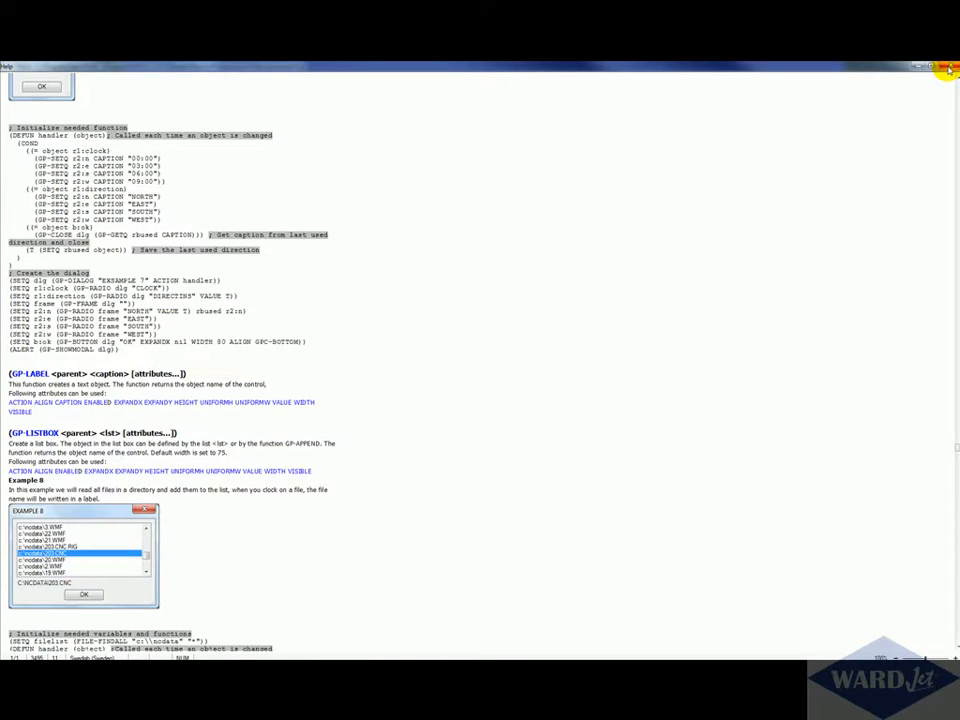
# Step: Close the documentation, save New postreport.lsp and close the ILISP editor
pyautogui.click(947, 68)
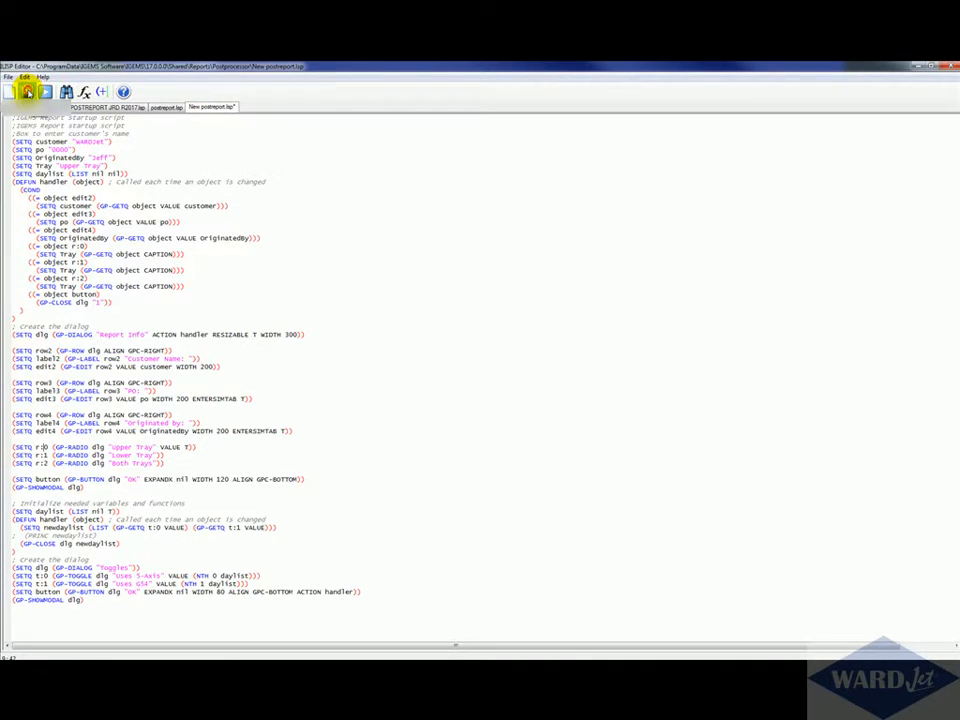
pyautogui.click(27, 91)
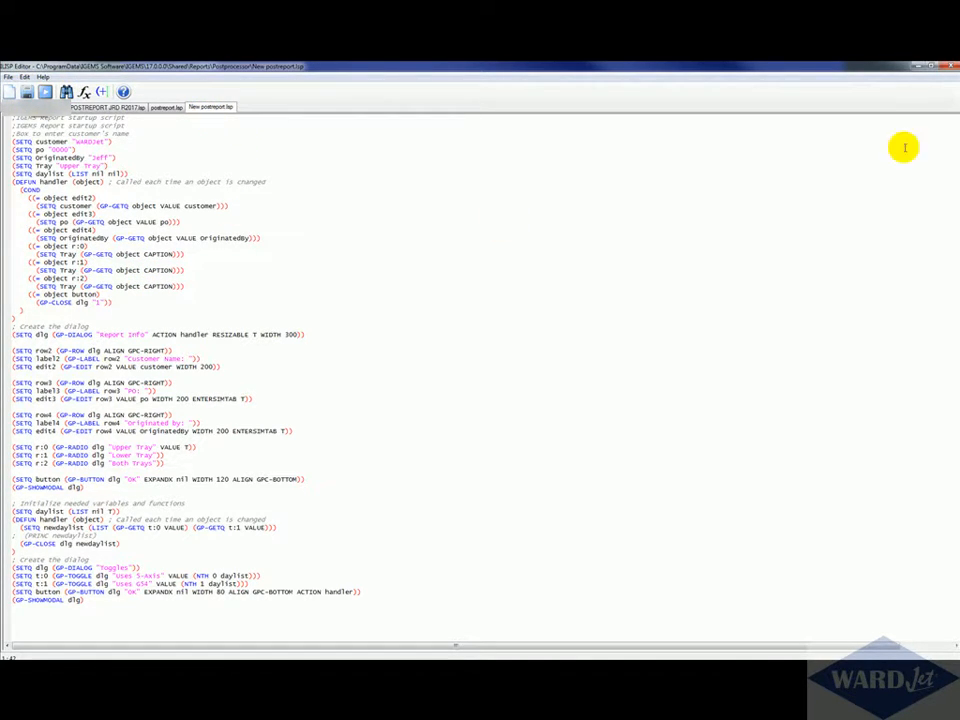
pyautogui.click(948, 67)
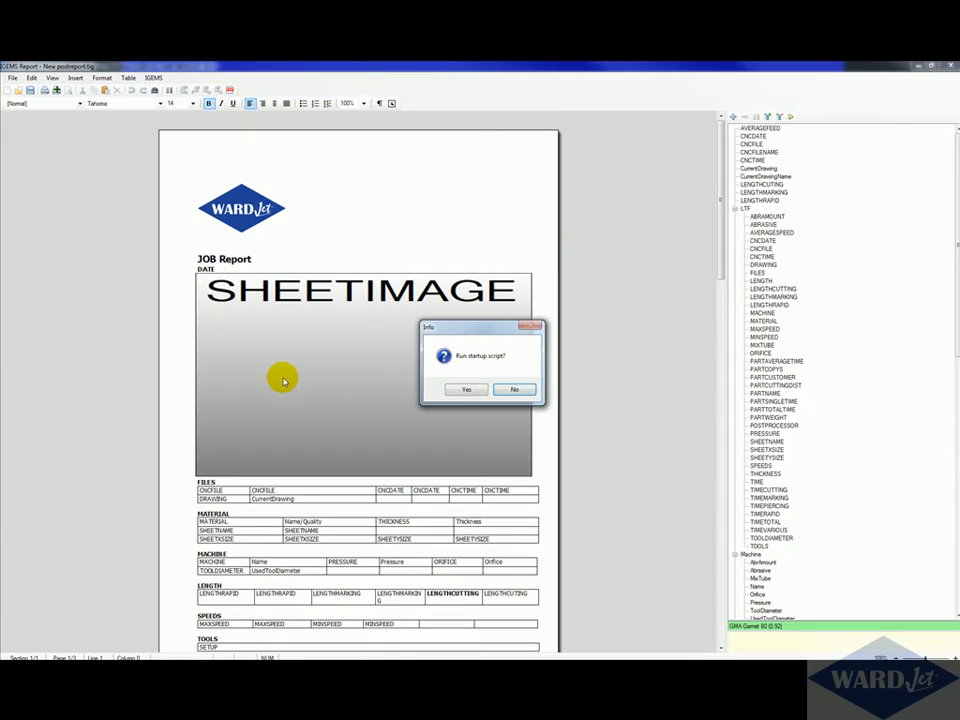
# Step: Run the startup script, entering PO 123456 and choosing Both Trays, and confirm the Report Info and Toggles dialogs
pyautogui.click(465, 390)
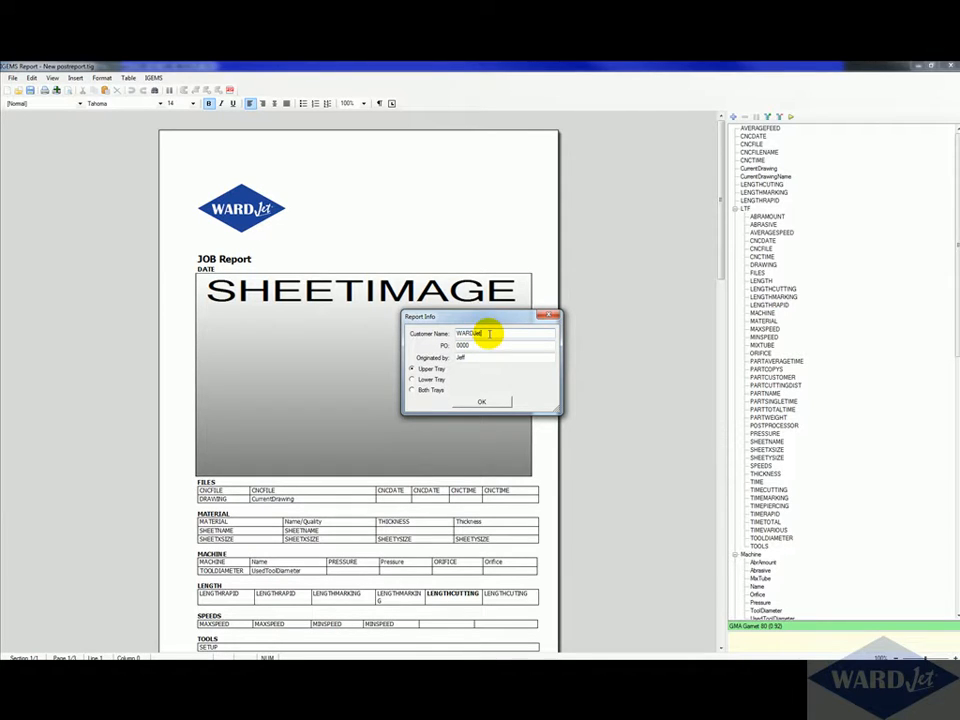
pyautogui.press('Tab')
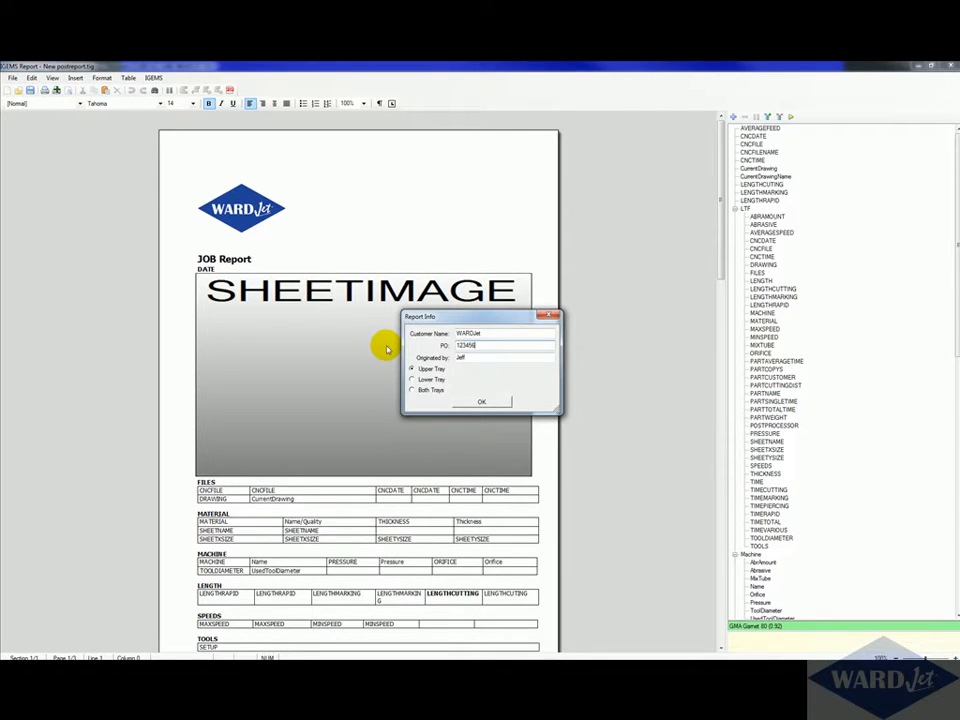
pyautogui.click(479, 358)
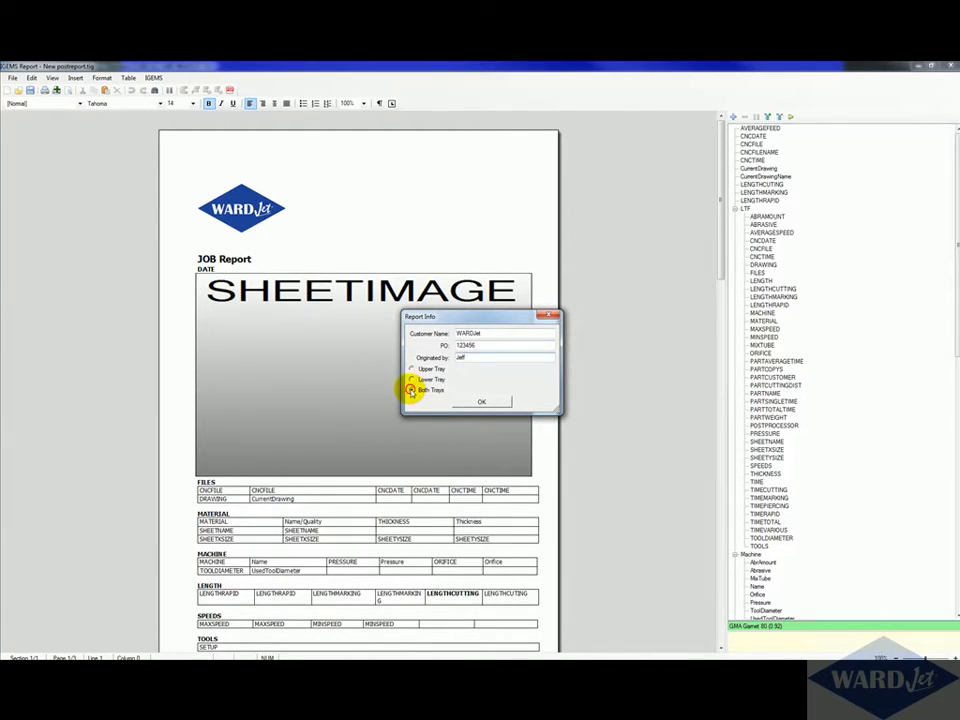
pyautogui.click(410, 390)
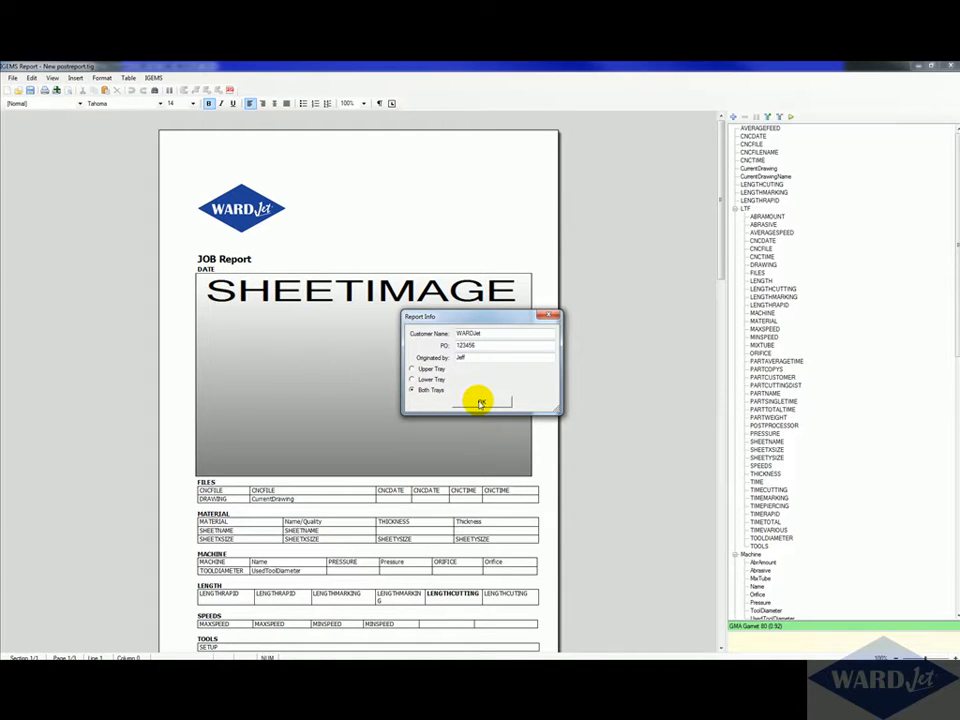
pyautogui.click(481, 403)
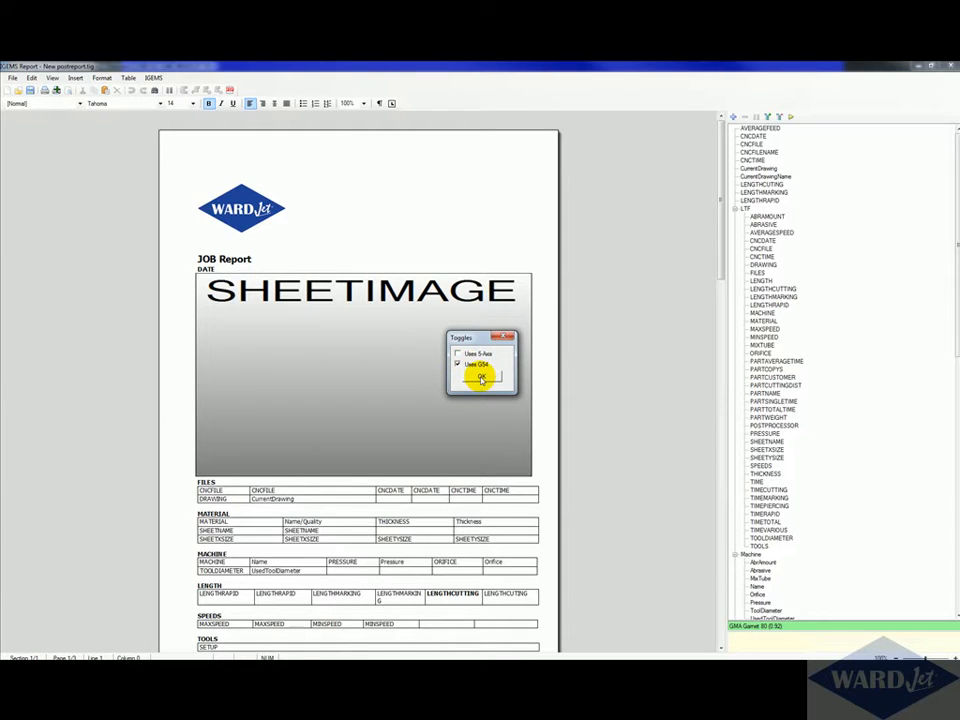
pyautogui.click(481, 376)
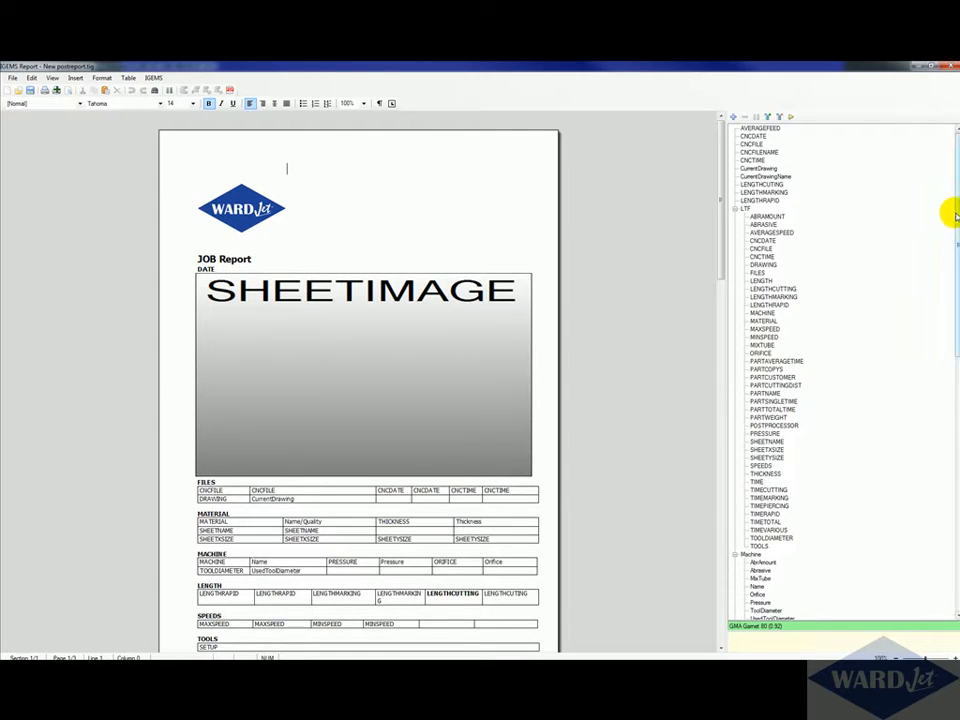
# Step: Create a LISP tag named Customer with the expression (SETQ a customer), evaluate it and confirm
pyautogui.moveTo(950, 208); pyautogui.dragTo(943, 167)
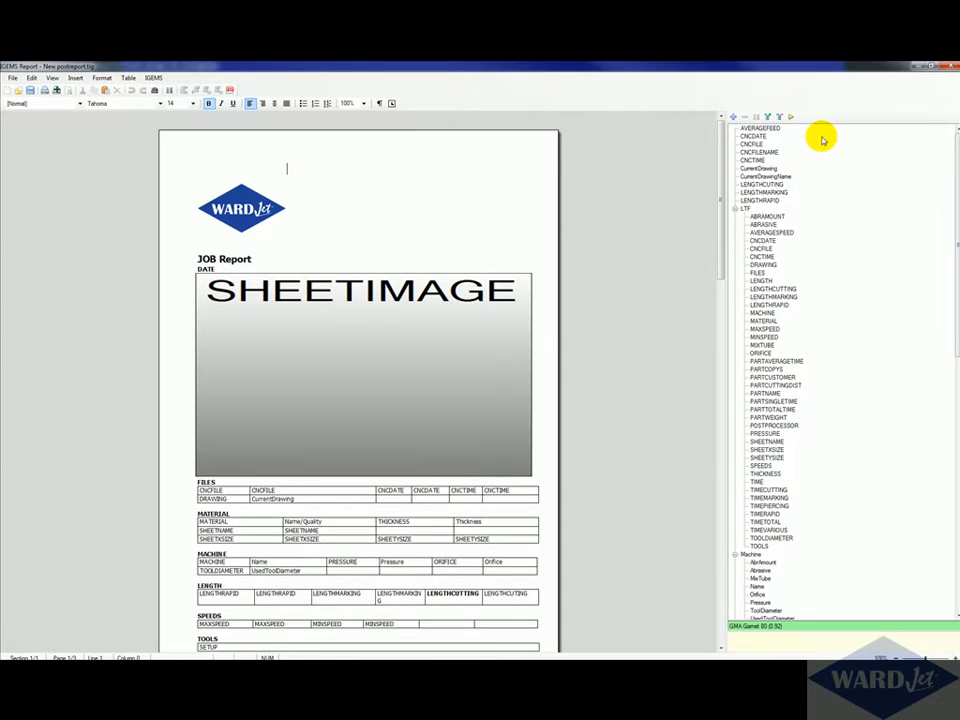
pyautogui.click(733, 118)
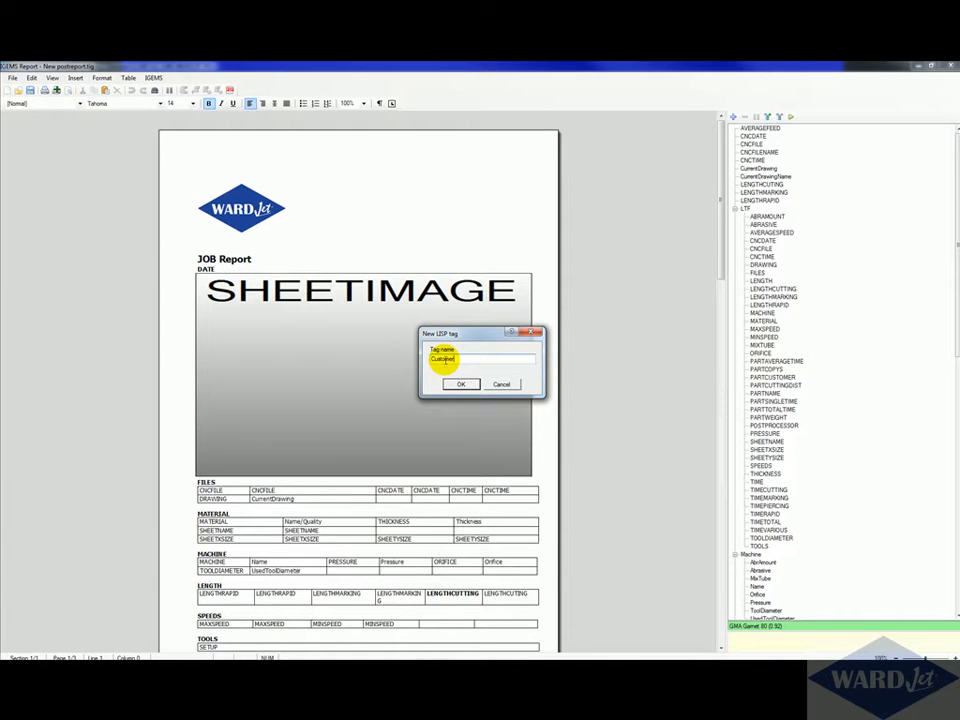
pyautogui.click(461, 383)
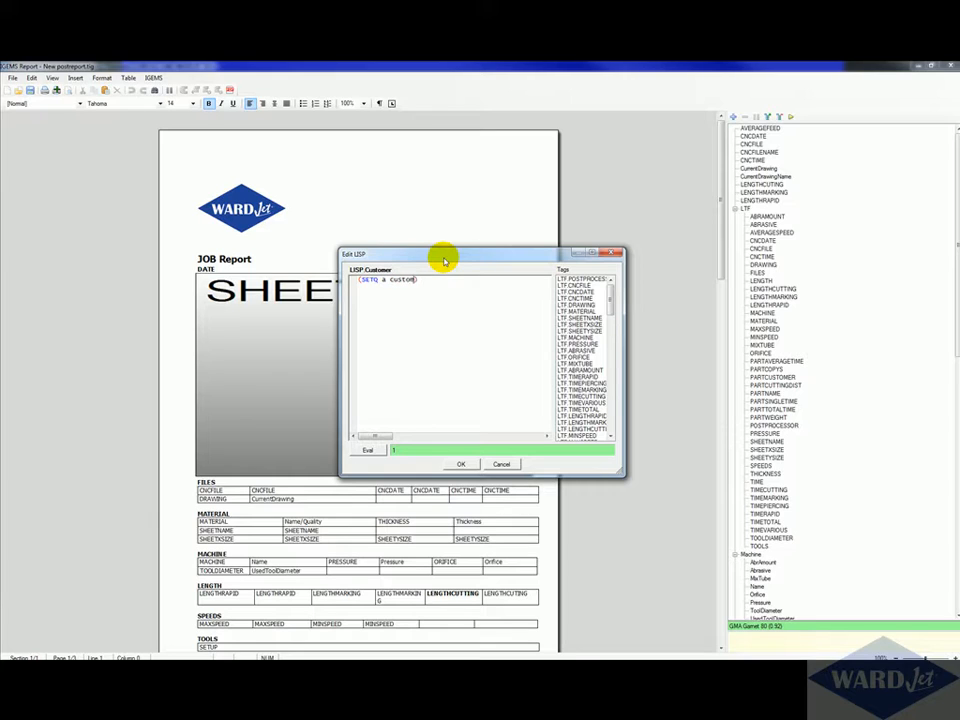
pyautogui.click(367, 450)
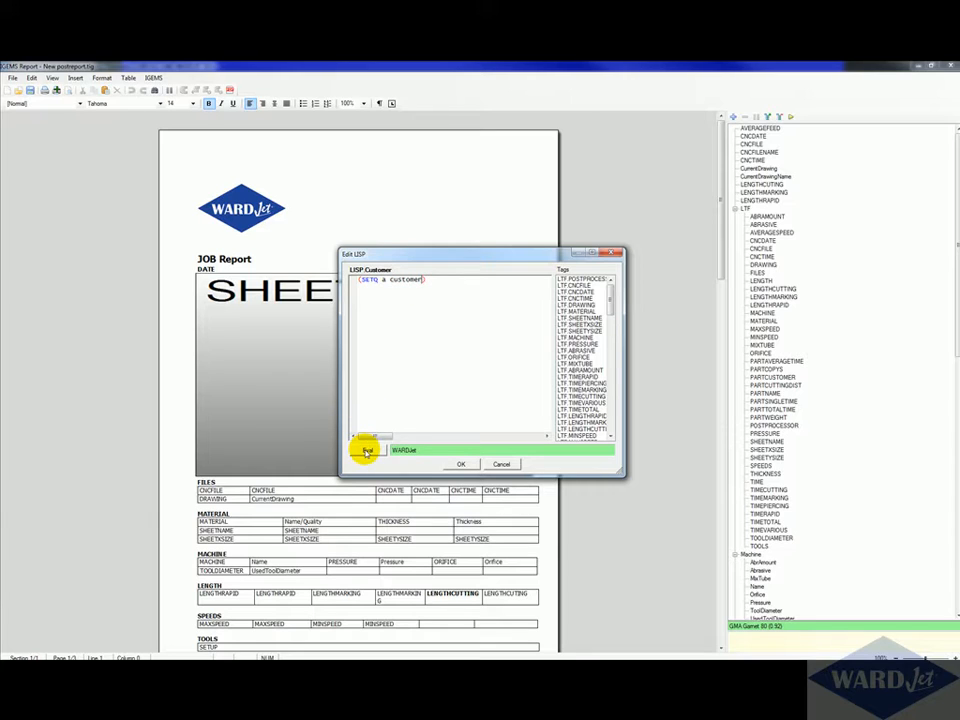
pyautogui.click(463, 464)
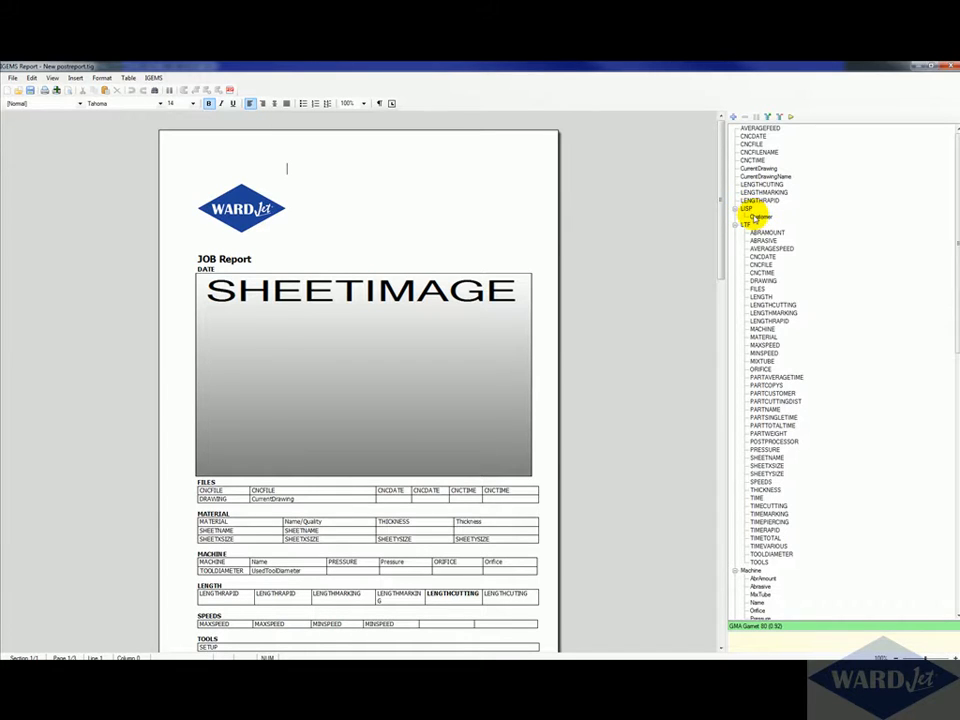
# Step: Create a LISP tag named Originated By with the expression (SETQ a originatedBy), evaluate it and confirm
pyautogui.click(733, 118)
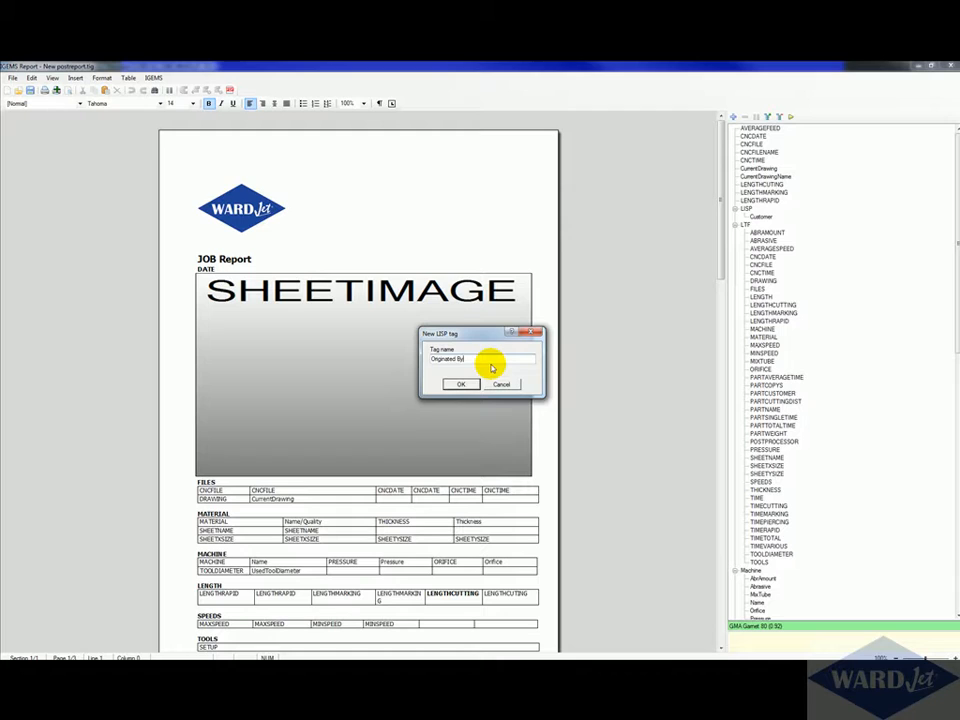
pyautogui.click(456, 385)
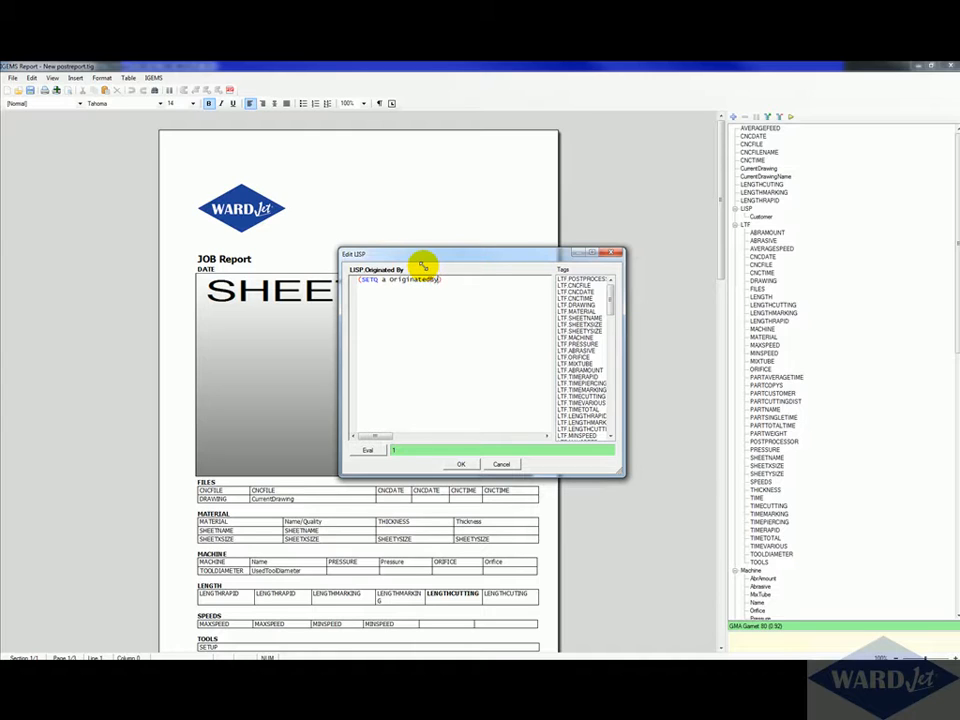
pyautogui.click(369, 452)
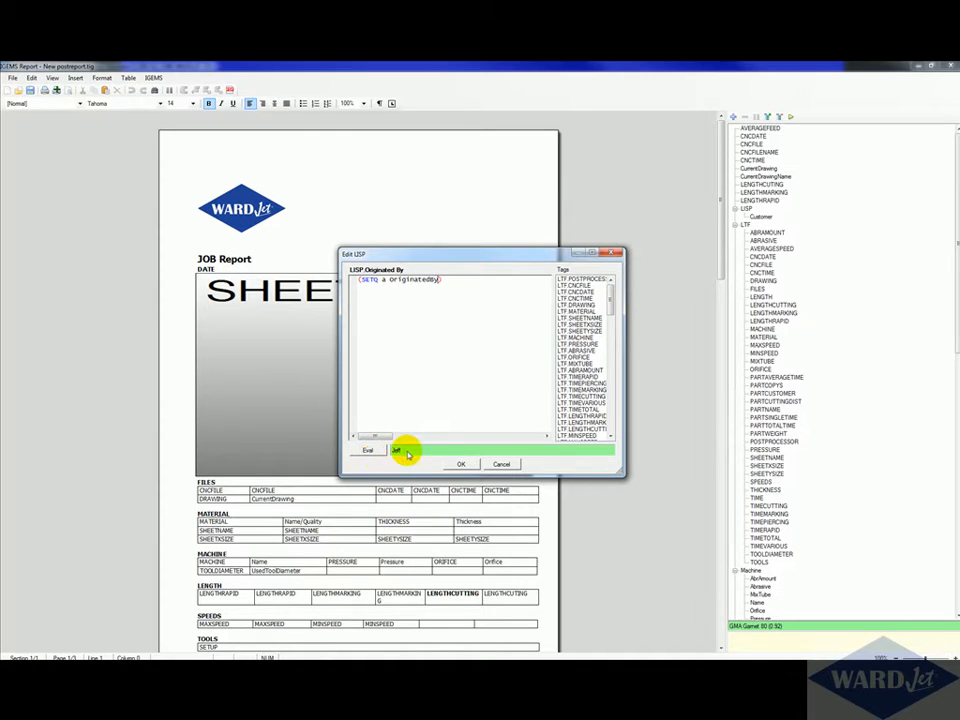
pyautogui.click(462, 465)
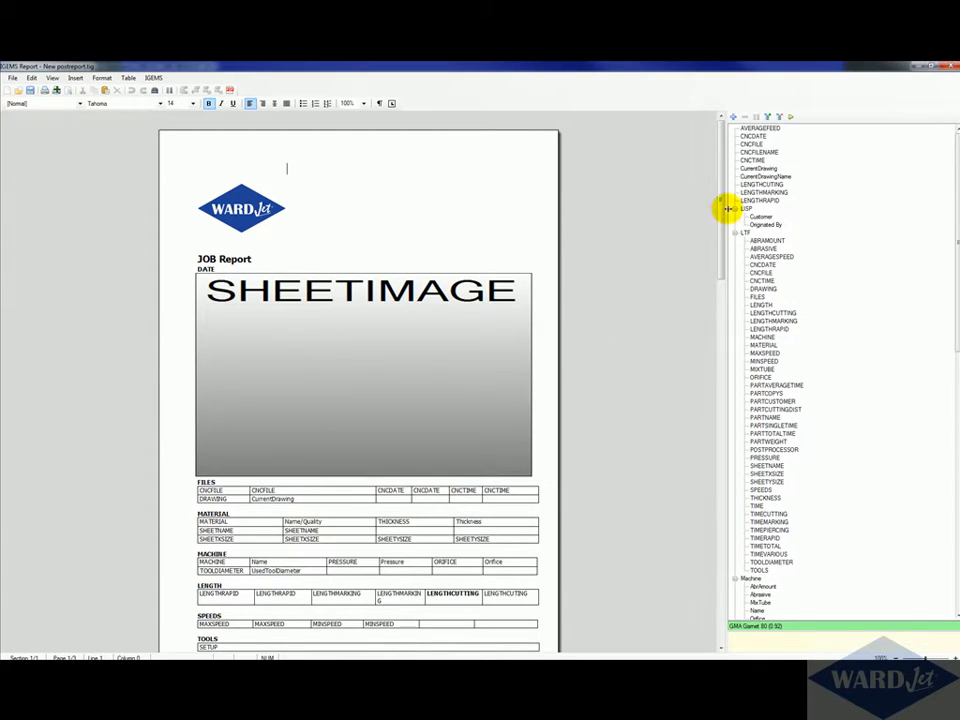
# Step: Create a LISP tag named PO # with the expression (SETQ a po), evaluate it and confirm
pyautogui.click(733, 117)
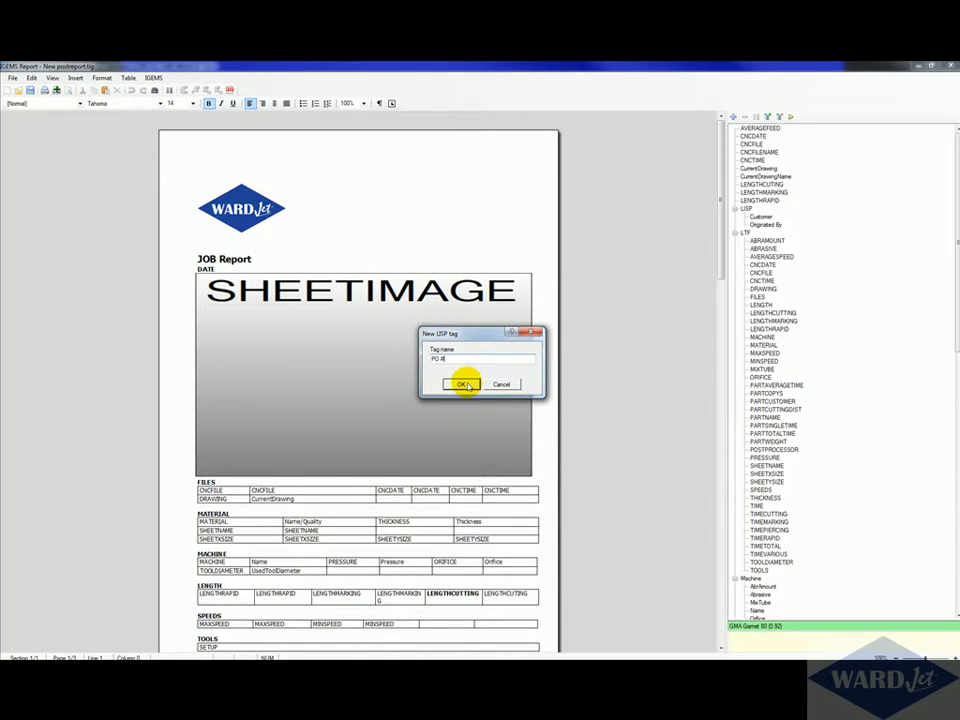
pyautogui.click(462, 384)
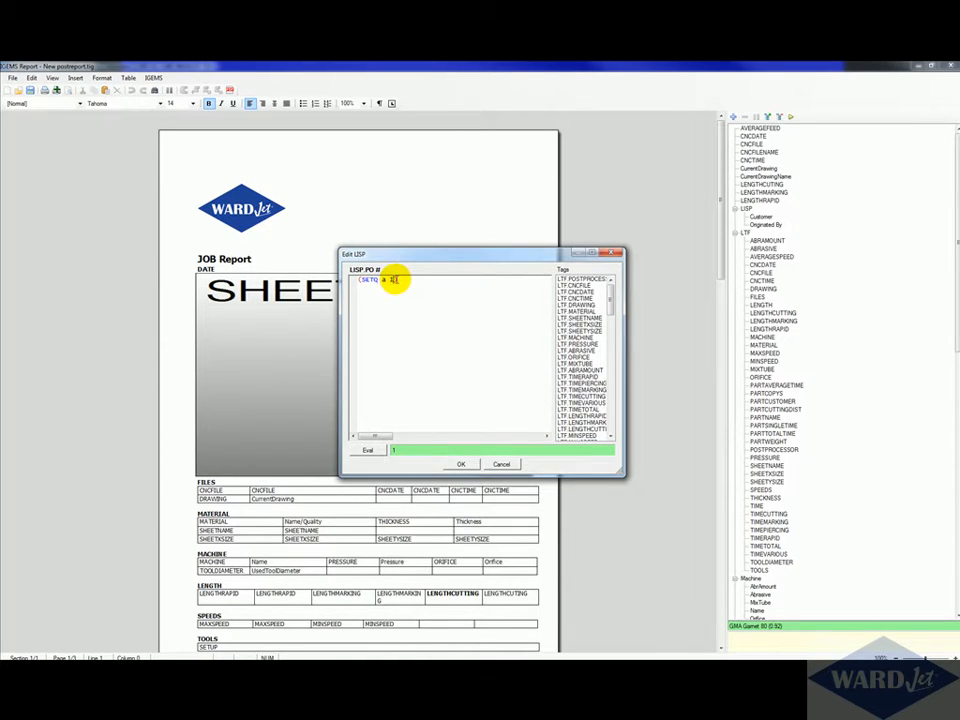
pyautogui.click(368, 450)
pyautogui.click(462, 465)
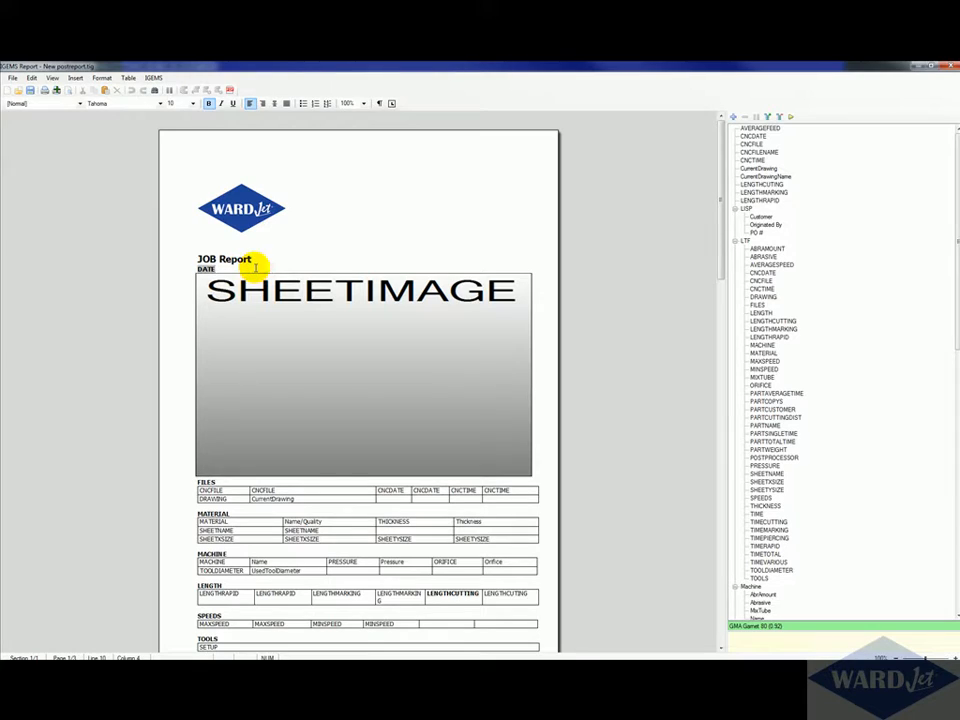
# Step: Add Customer, Originated By and PO lines below DATE in the report header, inserting the matching LISP tags
pyautogui.press('Return')
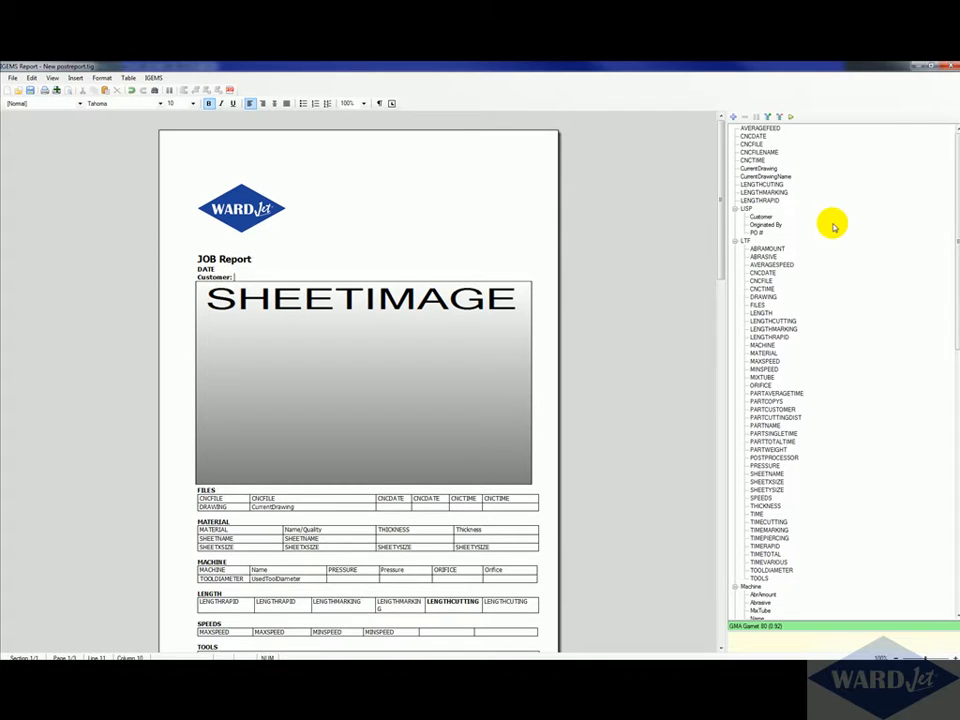
pyautogui.doubleClick(762, 217)
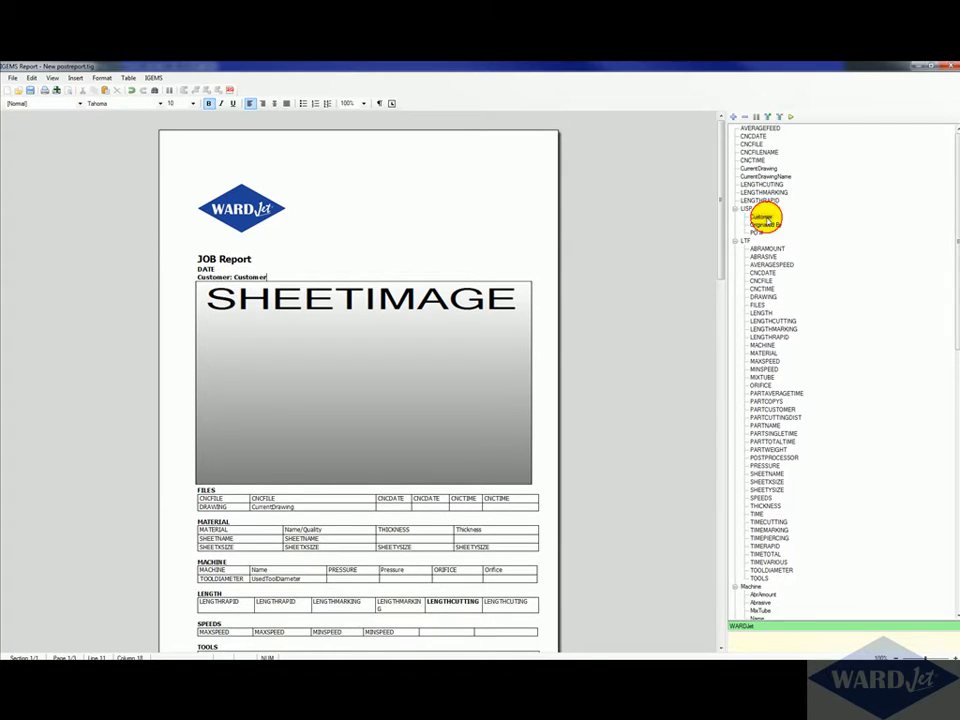
pyautogui.press('Return')
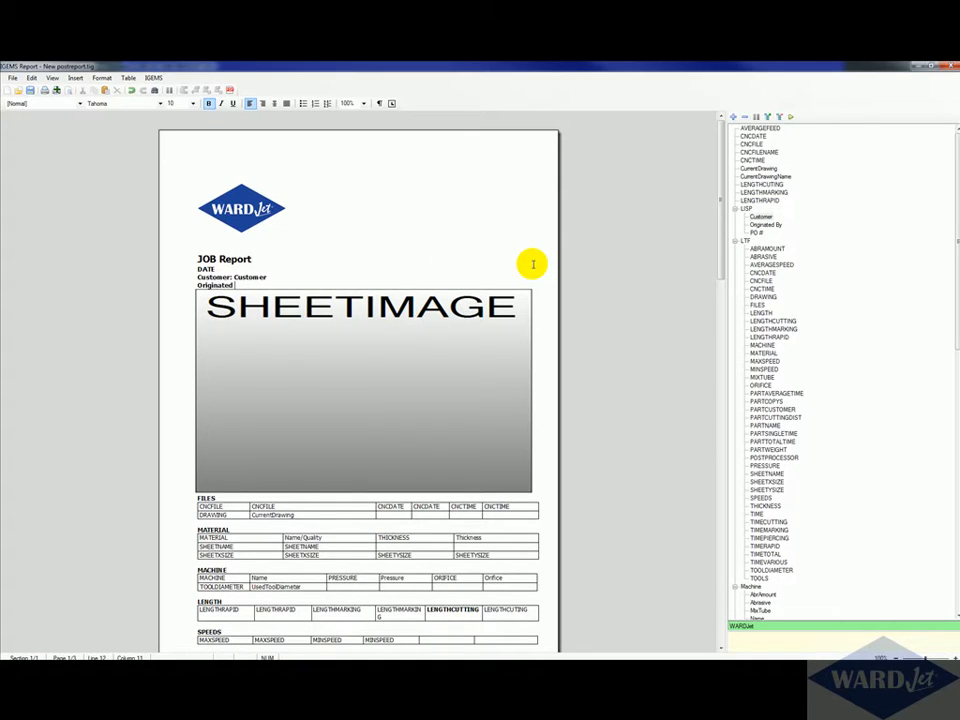
pyautogui.doubleClick(775, 225)
pyautogui.press('Return')
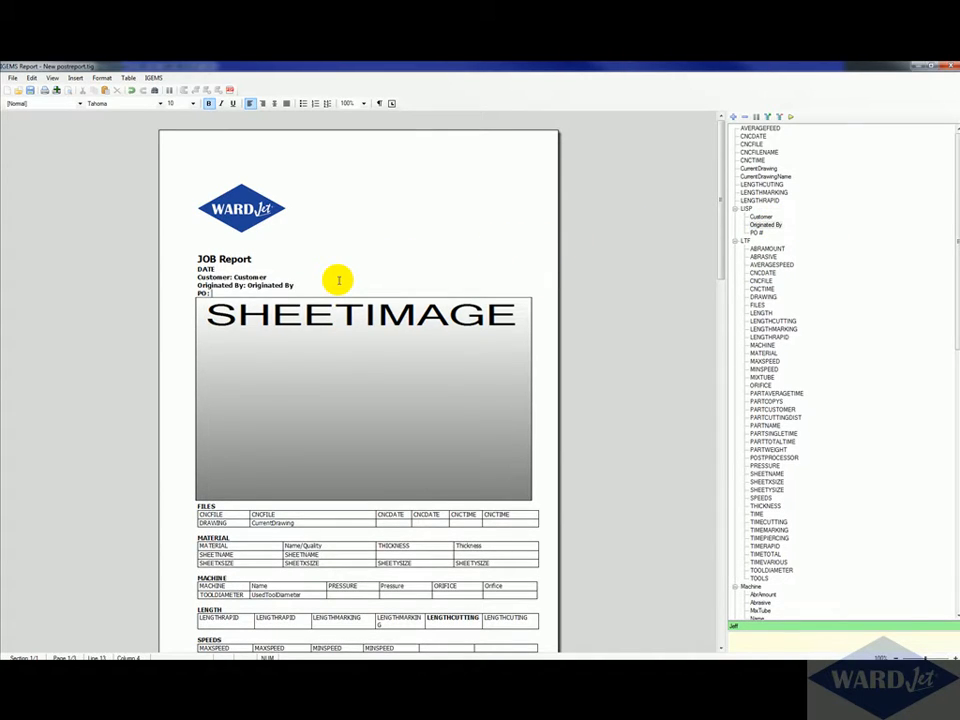
pyautogui.click(755, 232)
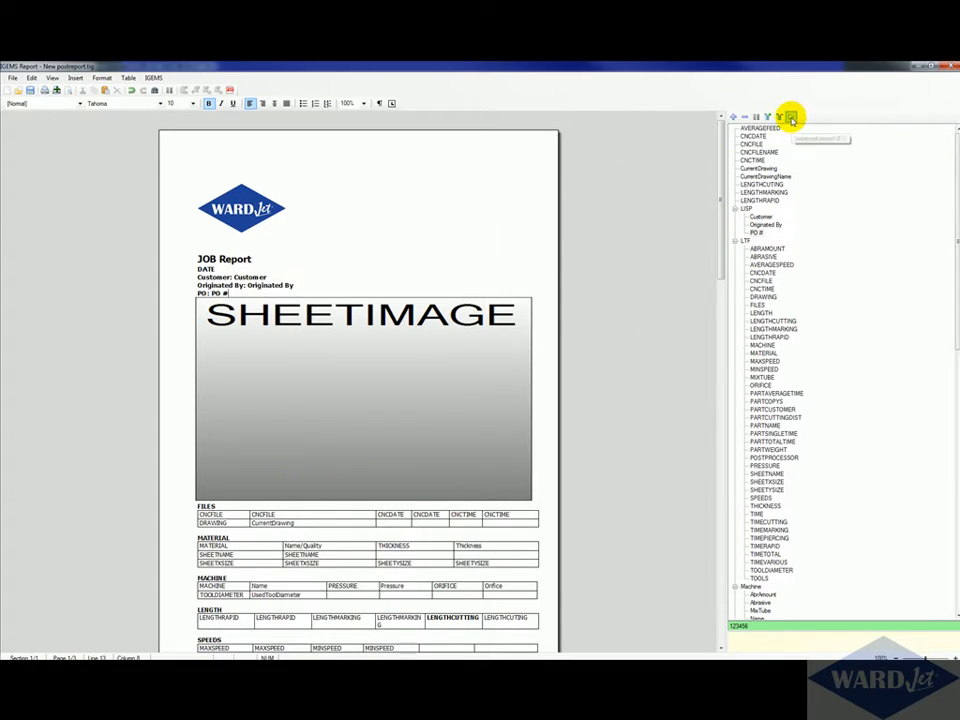
# Step: Save the New postreport template and close the report editor
pyautogui.click(791, 119)
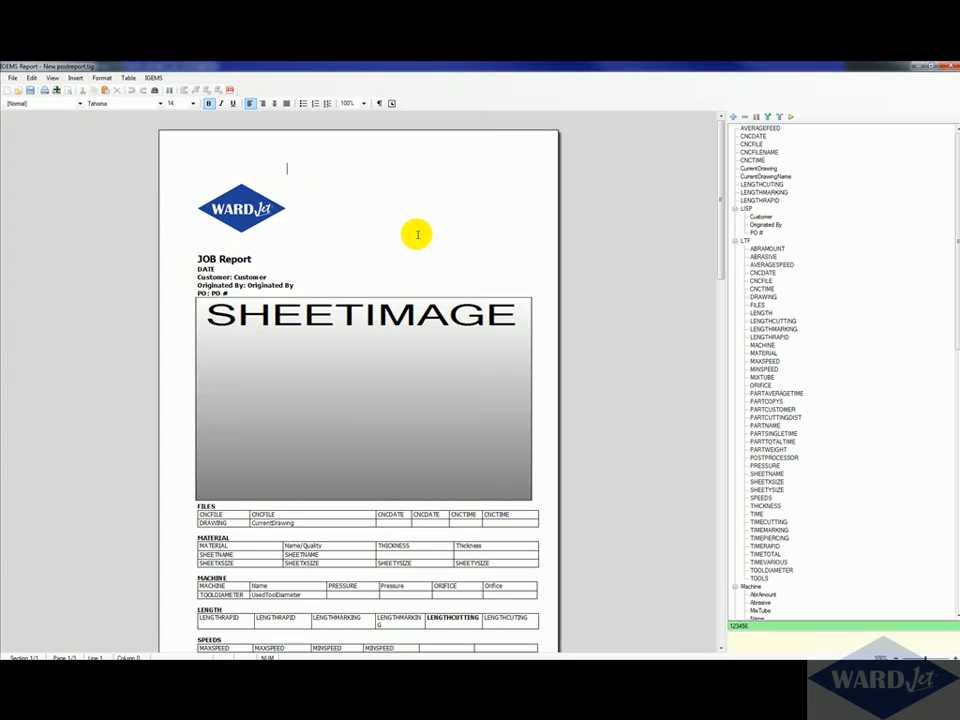
pyautogui.click(13, 77)
pyautogui.click(25, 111)
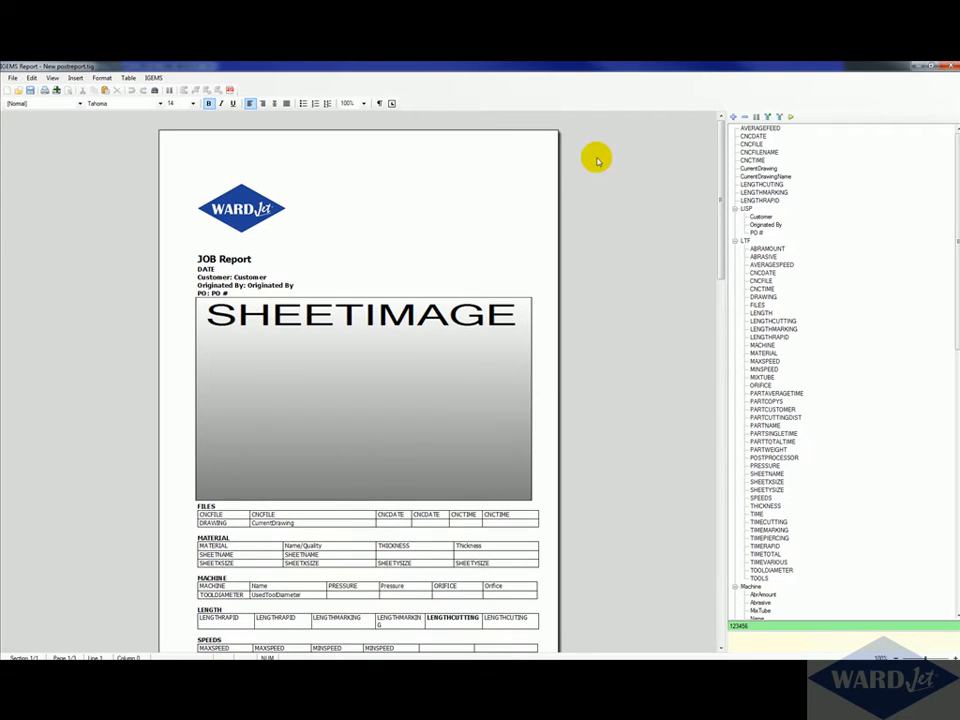
pyautogui.scroll(-3, 677, 208)
pyautogui.scroll(-3, 677, 208)
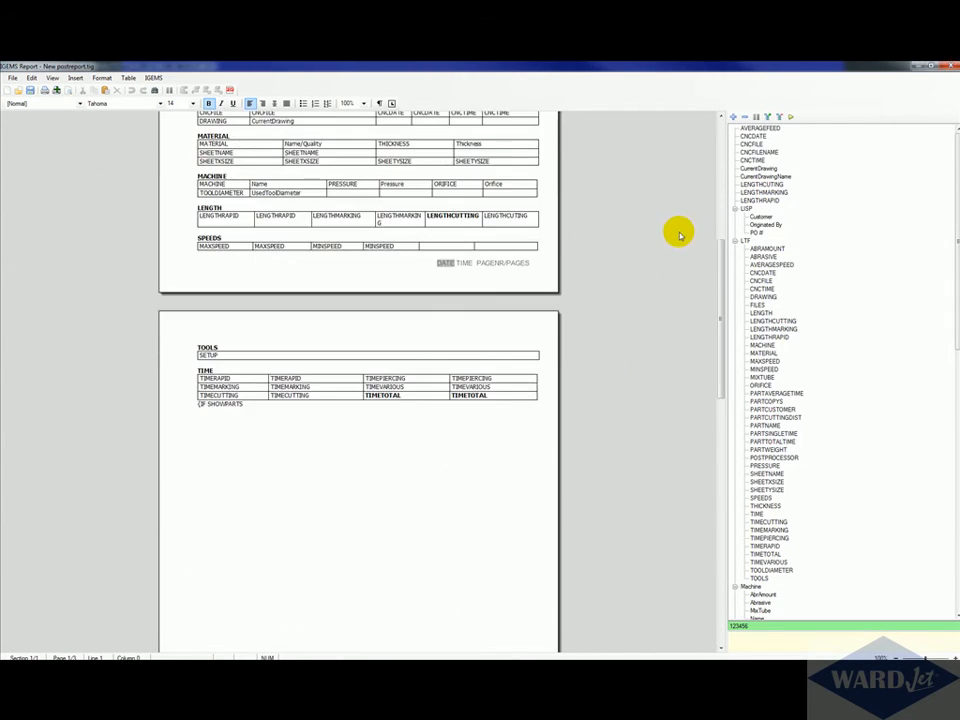
pyautogui.scroll(6, 677, 231)
pyautogui.click(948, 68)
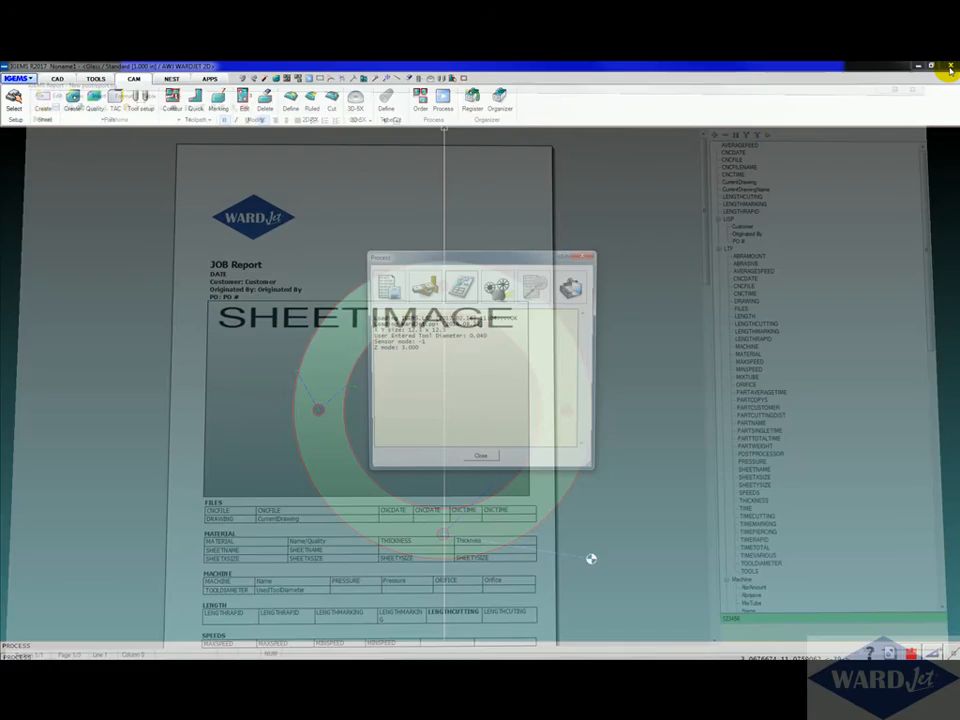
# Step: Process the part and select New postreport.tig as the report
pyautogui.click(484, 456)
pyautogui.click(442, 97)
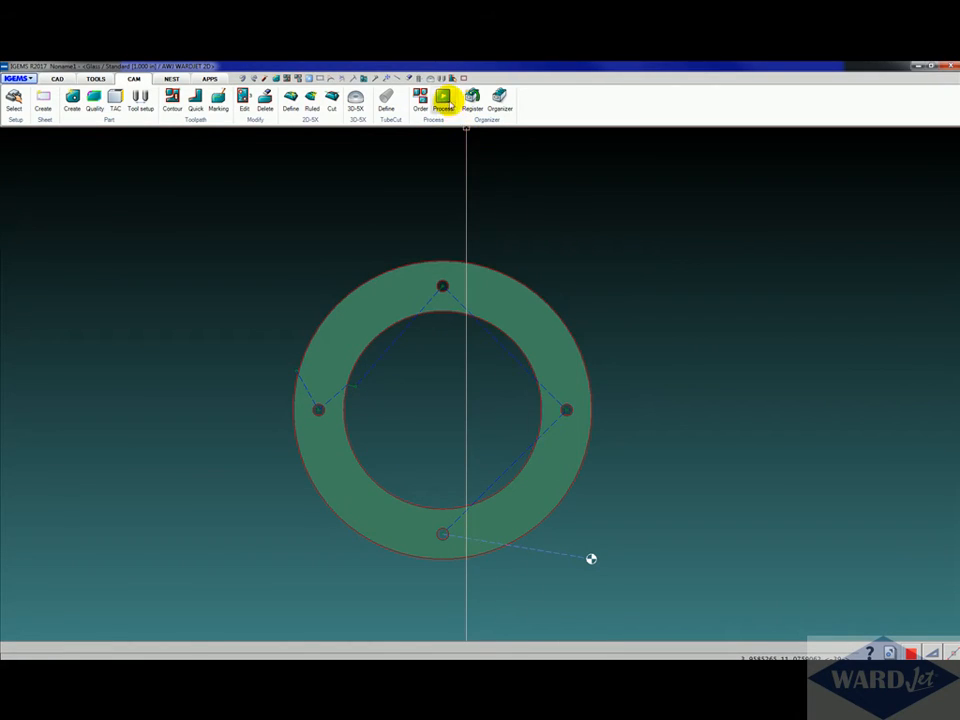
pyautogui.click(463, 295)
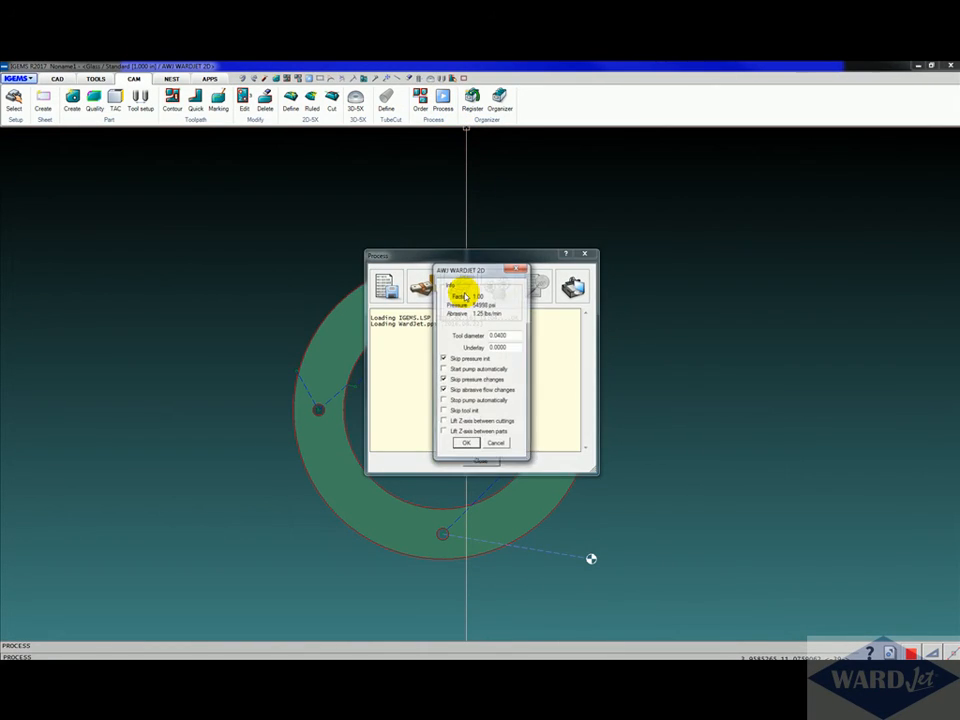
pyautogui.click(467, 445)
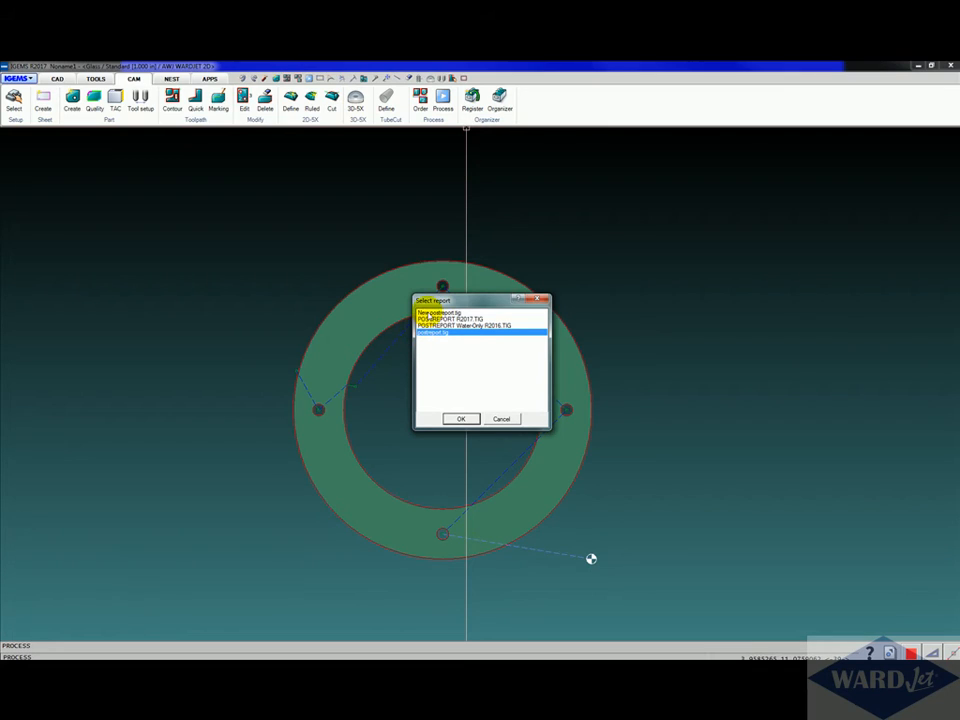
pyautogui.click(432, 313)
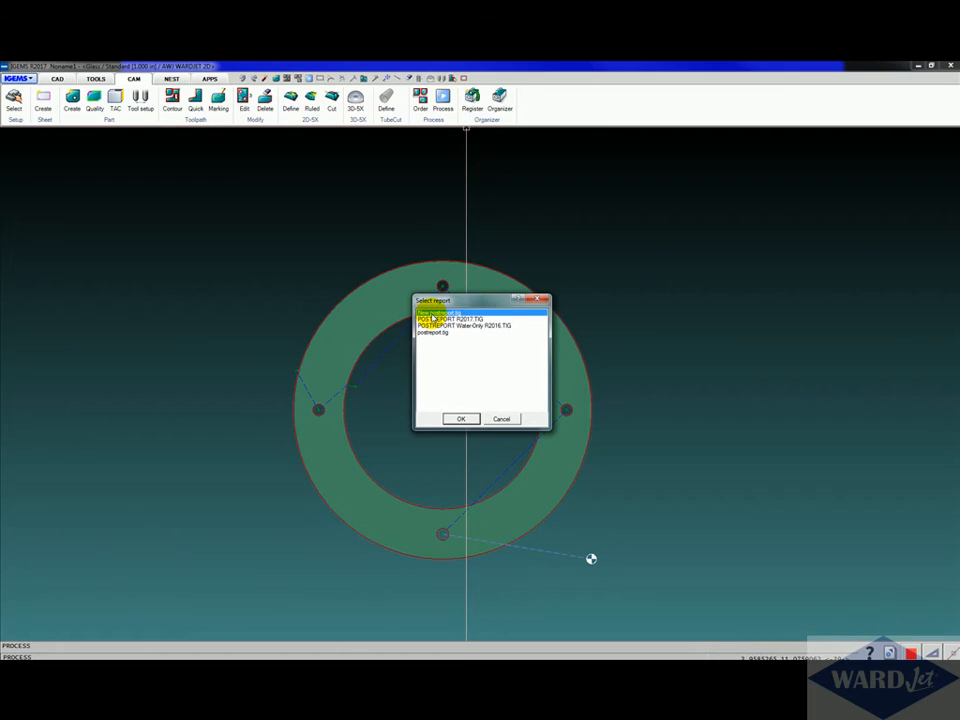
pyautogui.click(459, 418)
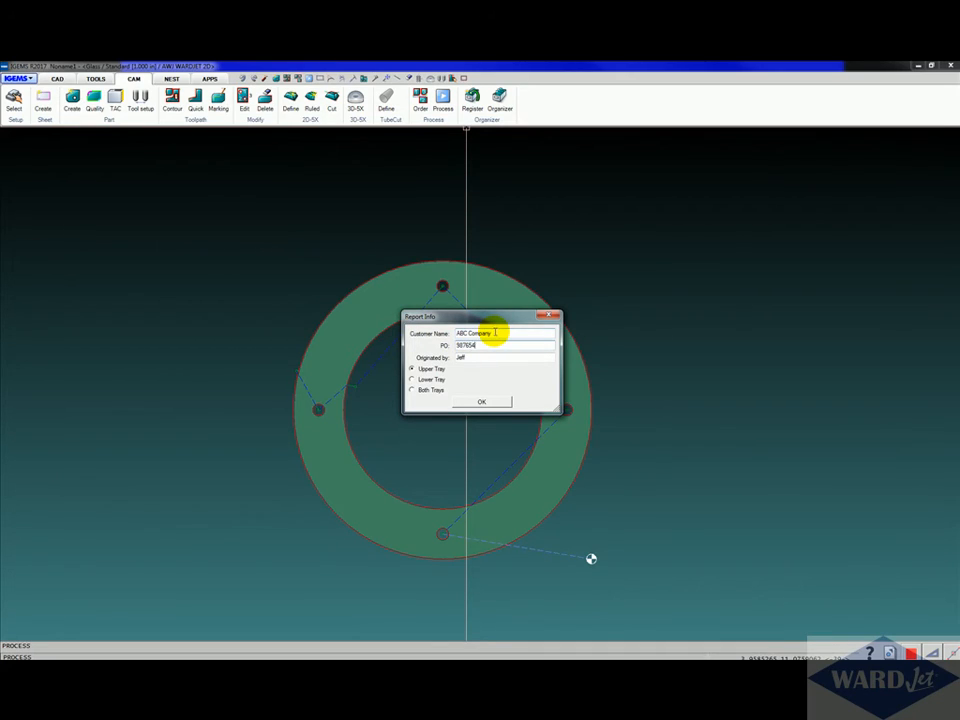
# Step: Fill Report Info with customer ABC Company, PO 987654 and a new originator name, confirm, and highlight those header lines in the generated report
pyautogui.moveTo(473, 358); pyautogui.dragTo(400, 355)
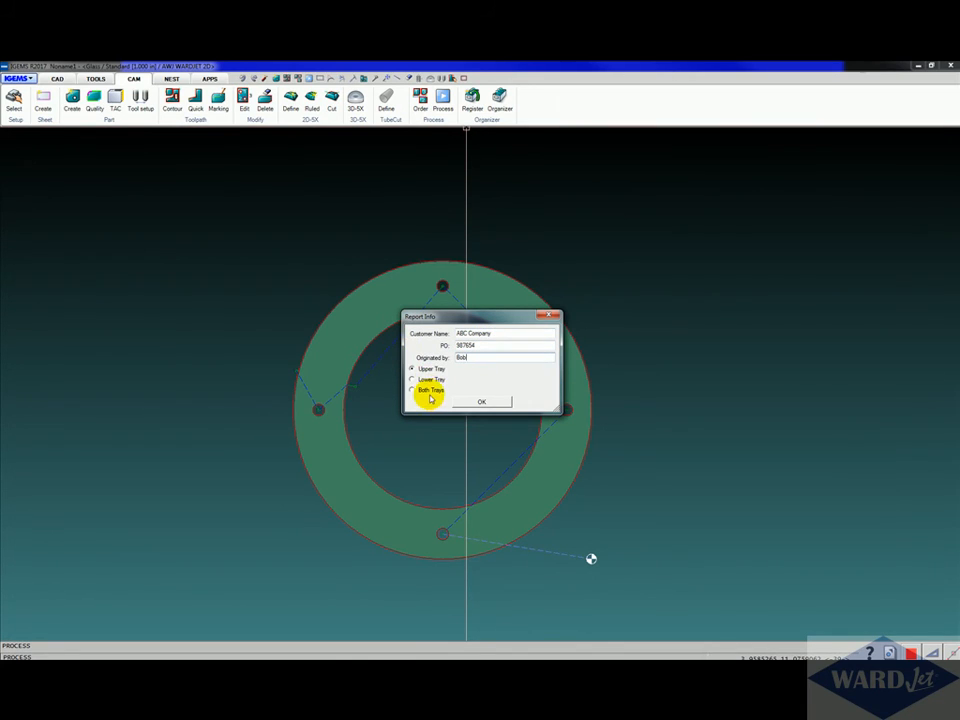
pyautogui.click(483, 402)
pyautogui.click(487, 374)
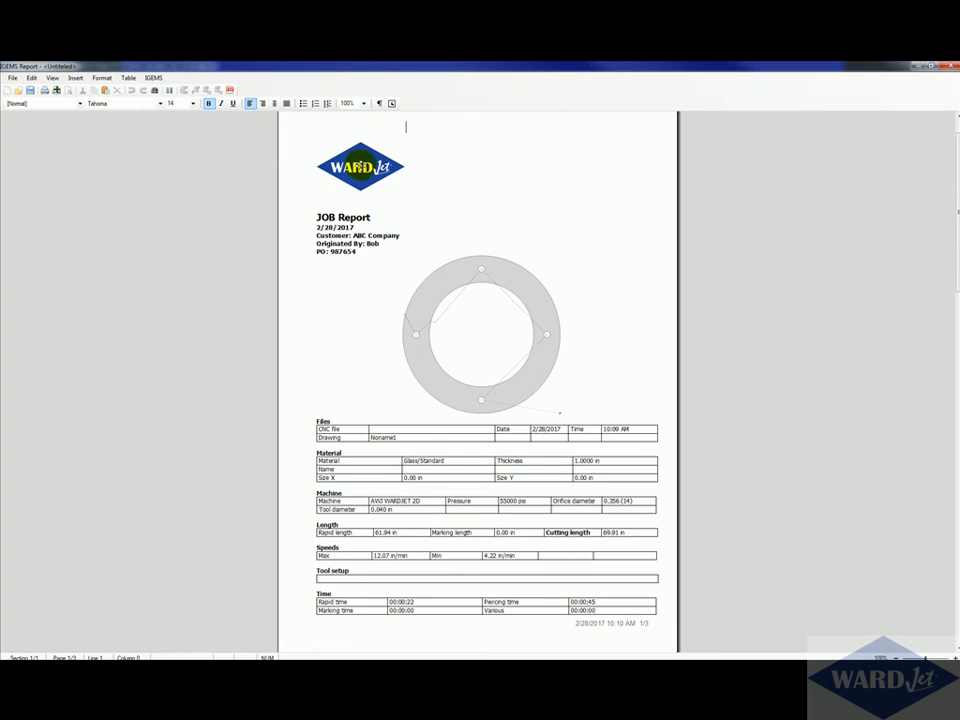
pyautogui.click(367, 187)
pyautogui.moveTo(367, 251); pyautogui.dragTo(306, 237)
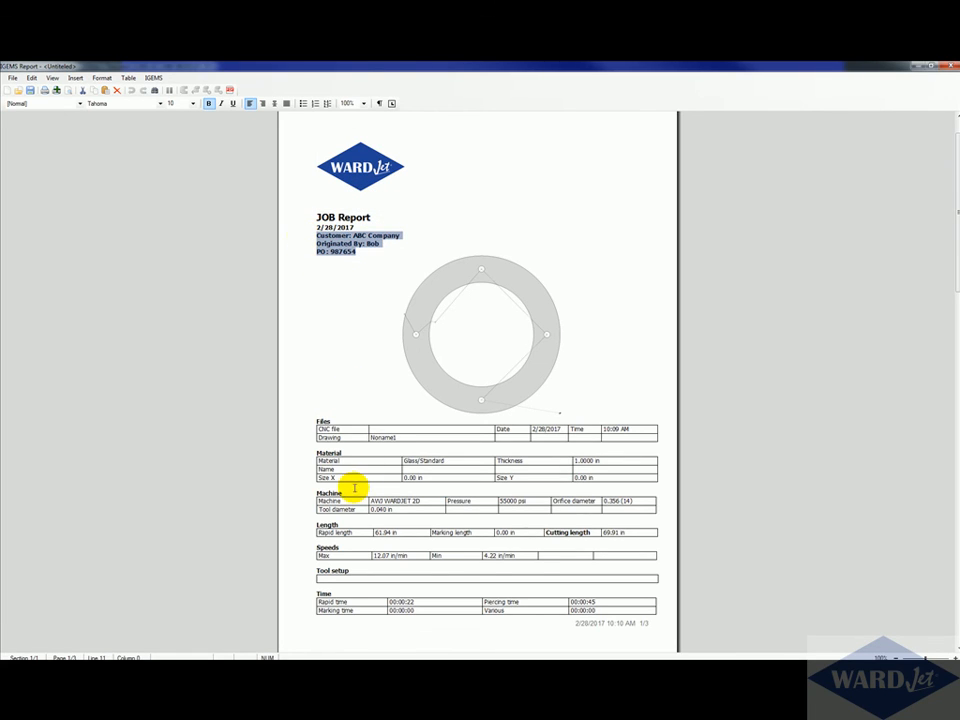